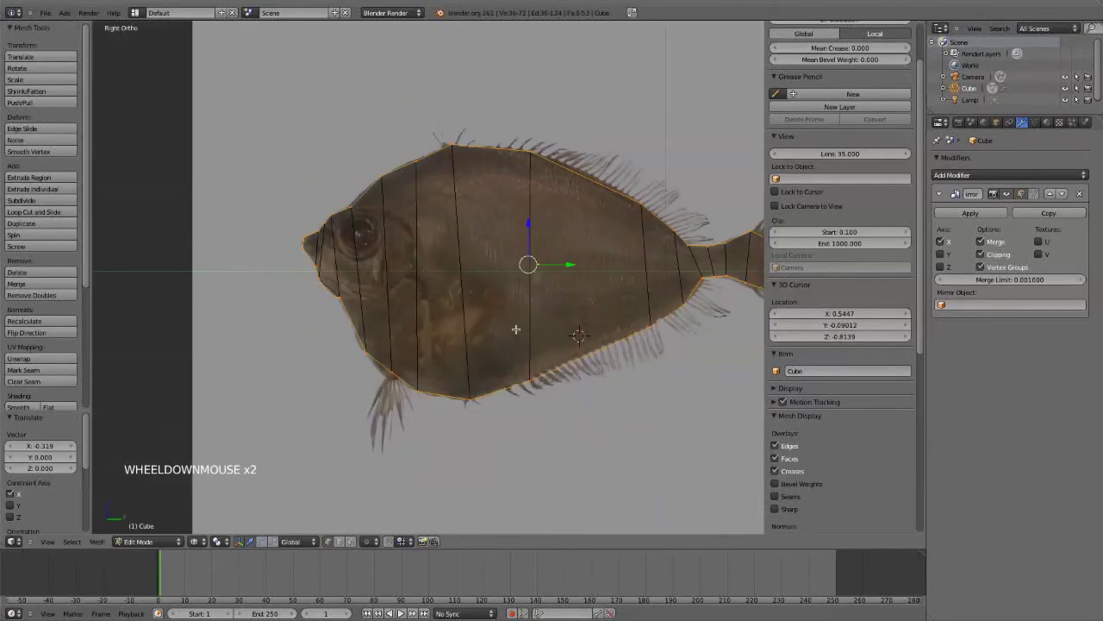
- Display the fish mesh in solid shading, check it from other angles and return to the right side view
key("z")
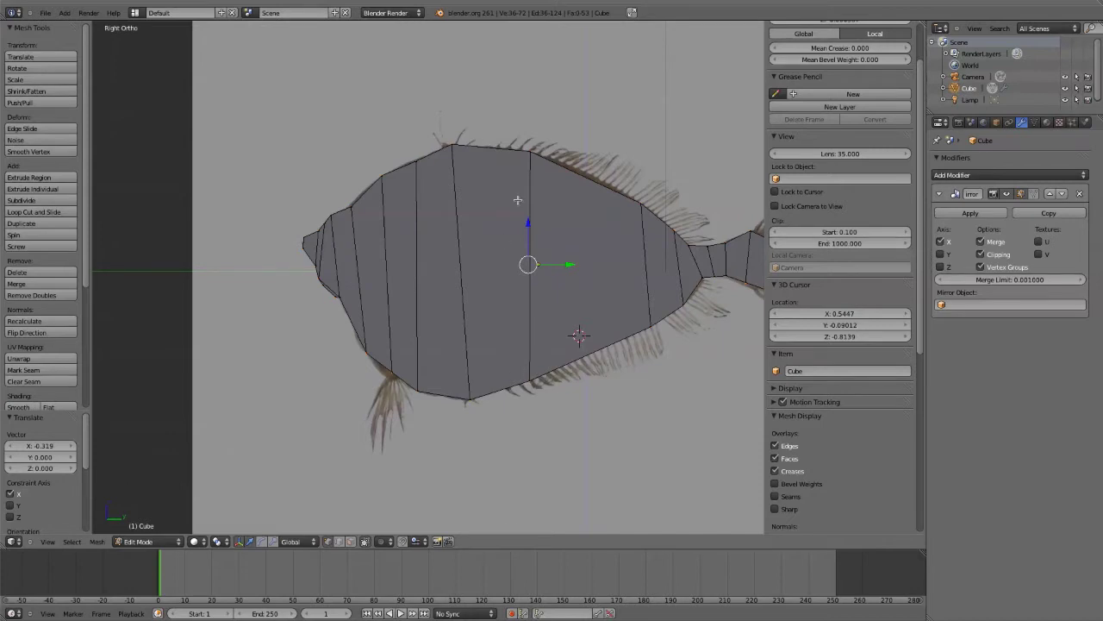
middle_click_drag(499, 198, 452, 247)
key("KP_1")
key("KP_3")
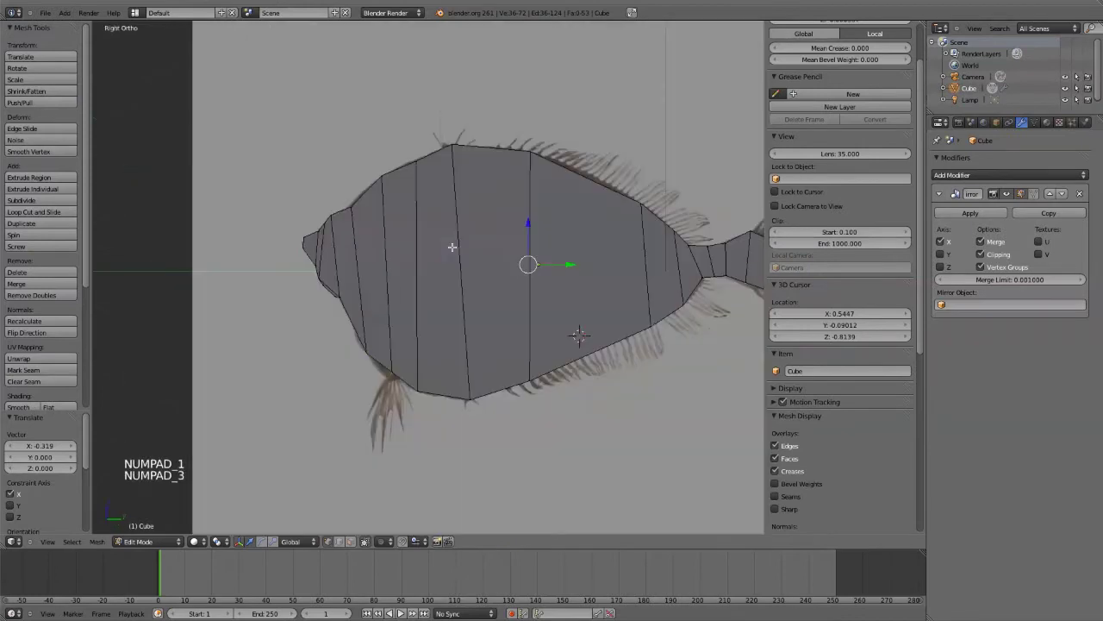
middle_click_drag(445, 265, 397, 269, "shift")
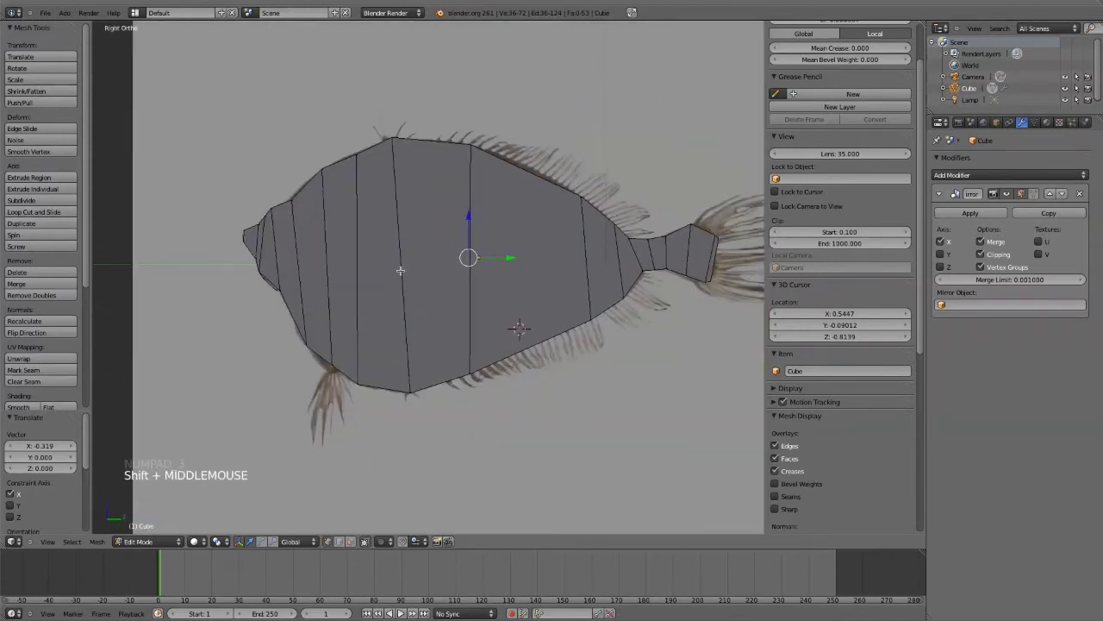
key("ctrl+r")
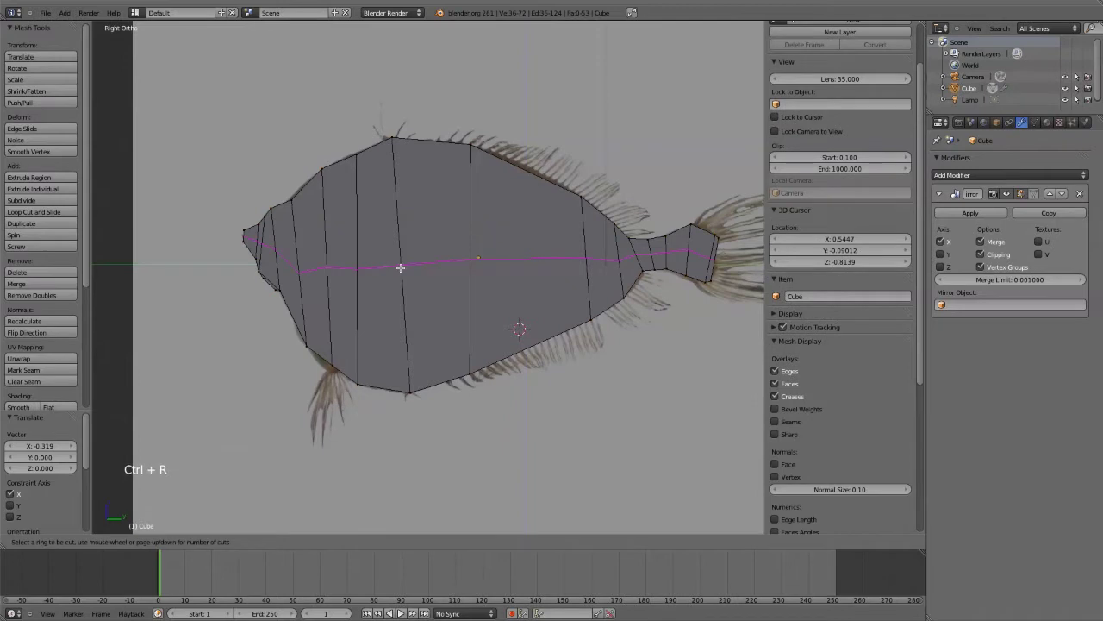
scroll(400, 268, "up", 4)
key("Escape")
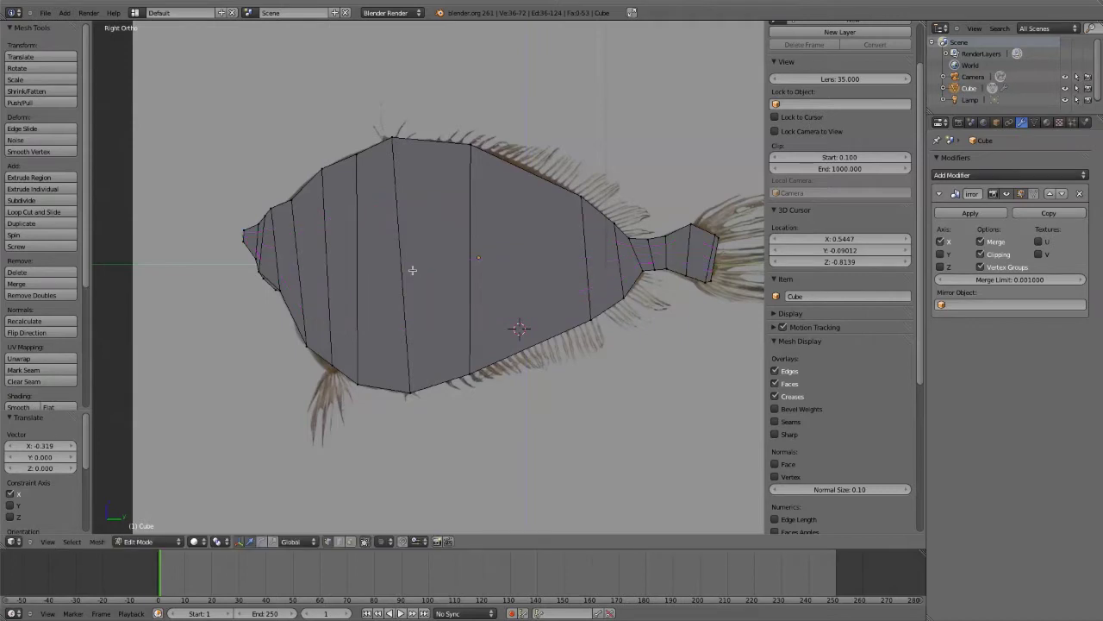
- Add three evenly spaced loop cuts running lengthwise from mouth to tail, and clear the selection
key("ctrl+r")
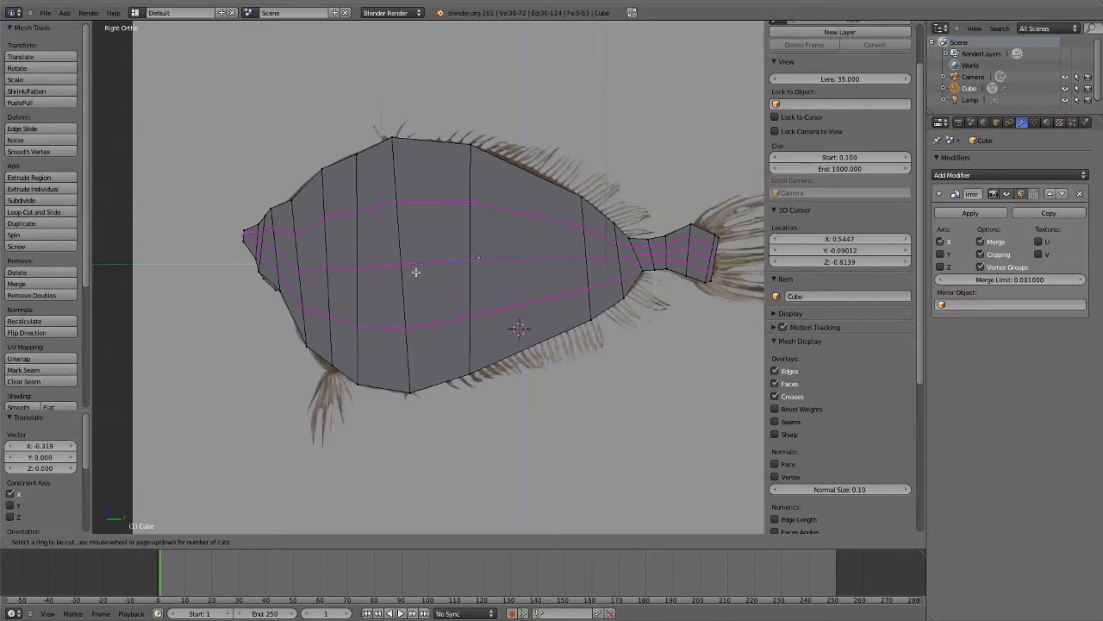
left_click(415, 272)
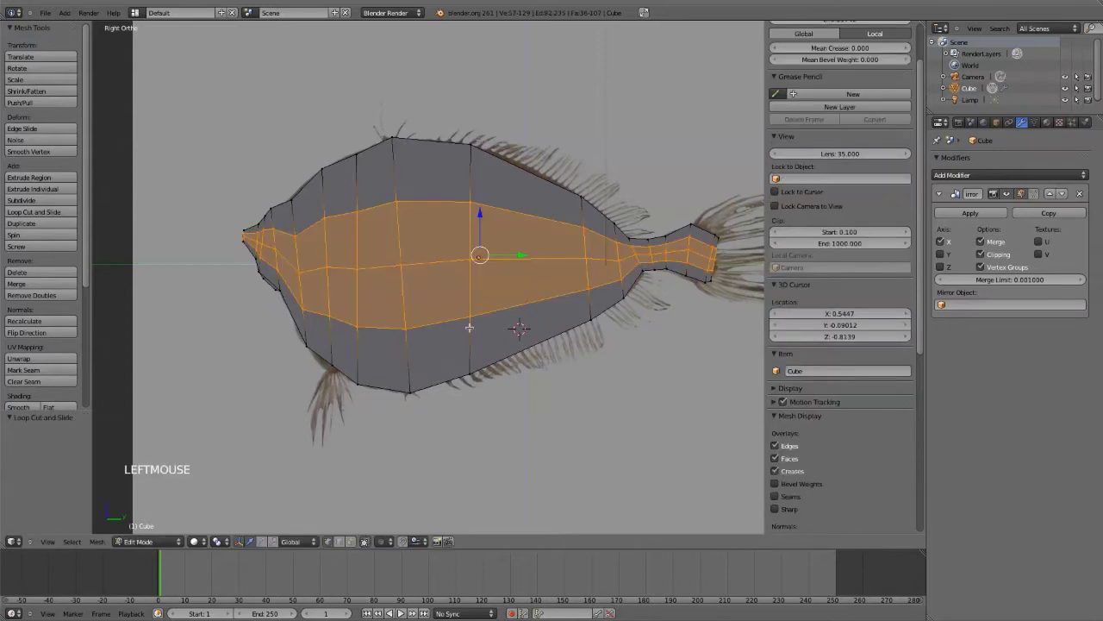
key("a")
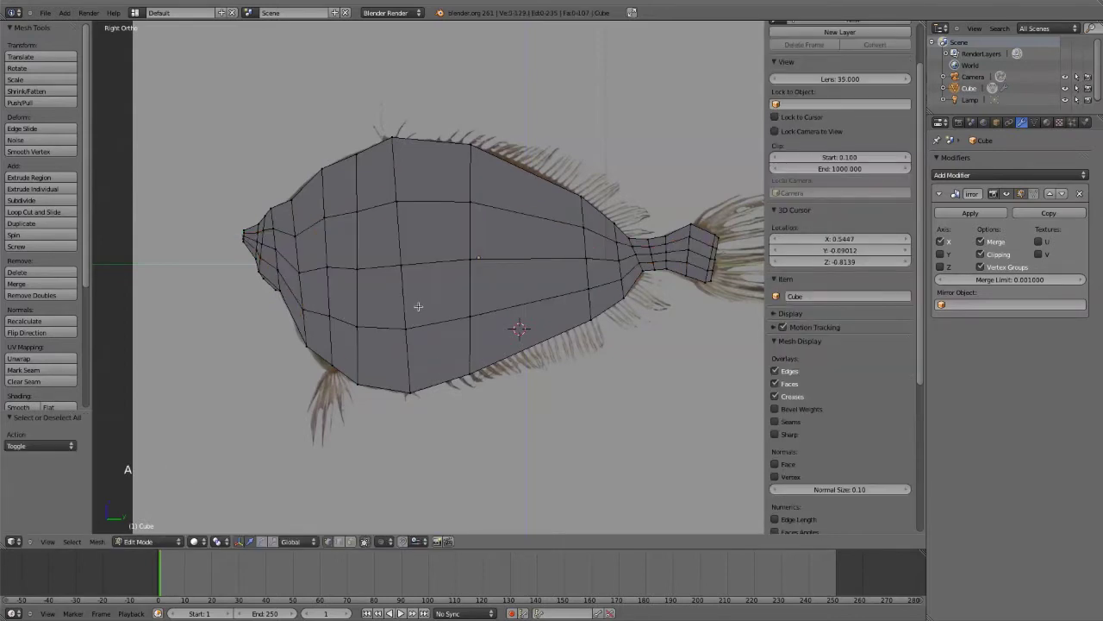
- Select the edge loop along the upper outer edge of the body and apply Smooth Vertex to it
middle_click_drag(417, 308, 468, 336)
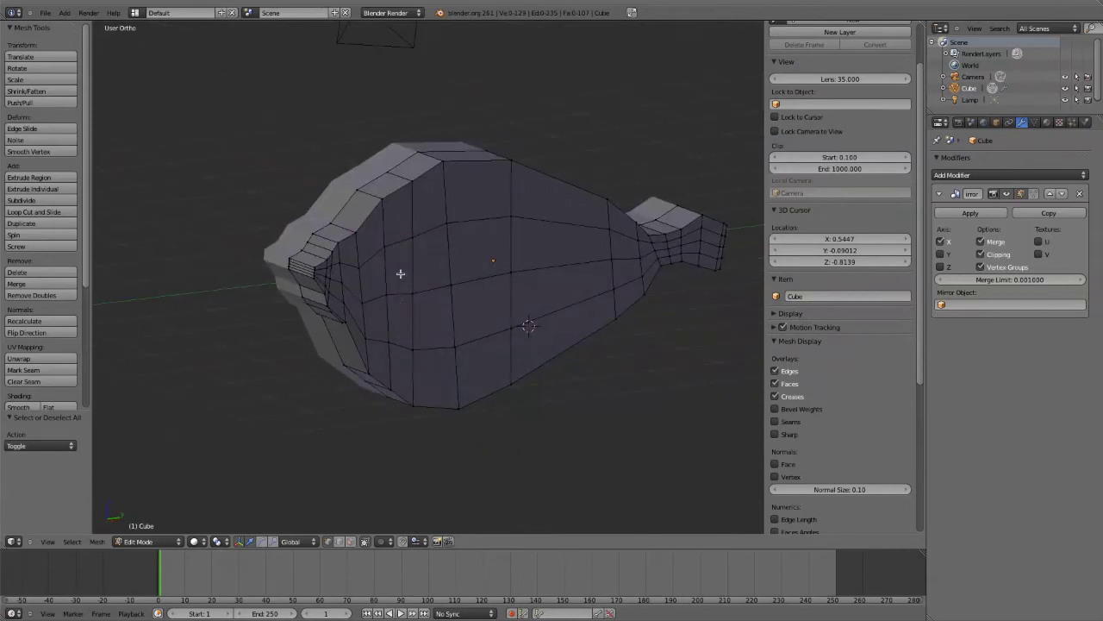
scroll(402, 273, "up", 3)
scroll(400, 271, "down", 1)
left_click(336, 202, "alt")
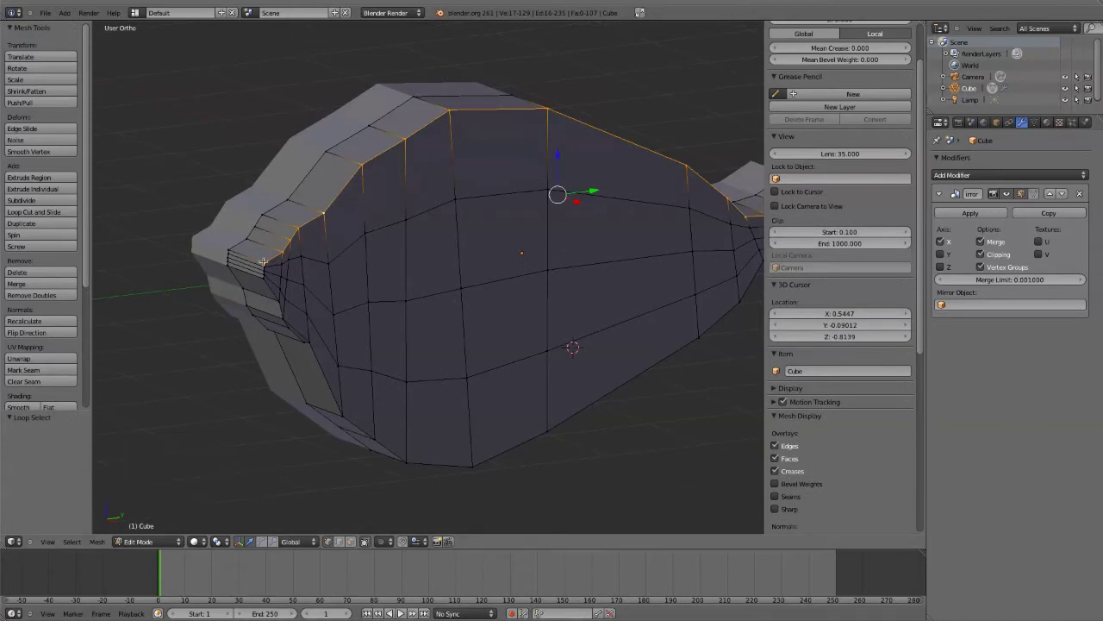
key("ctrl+v")
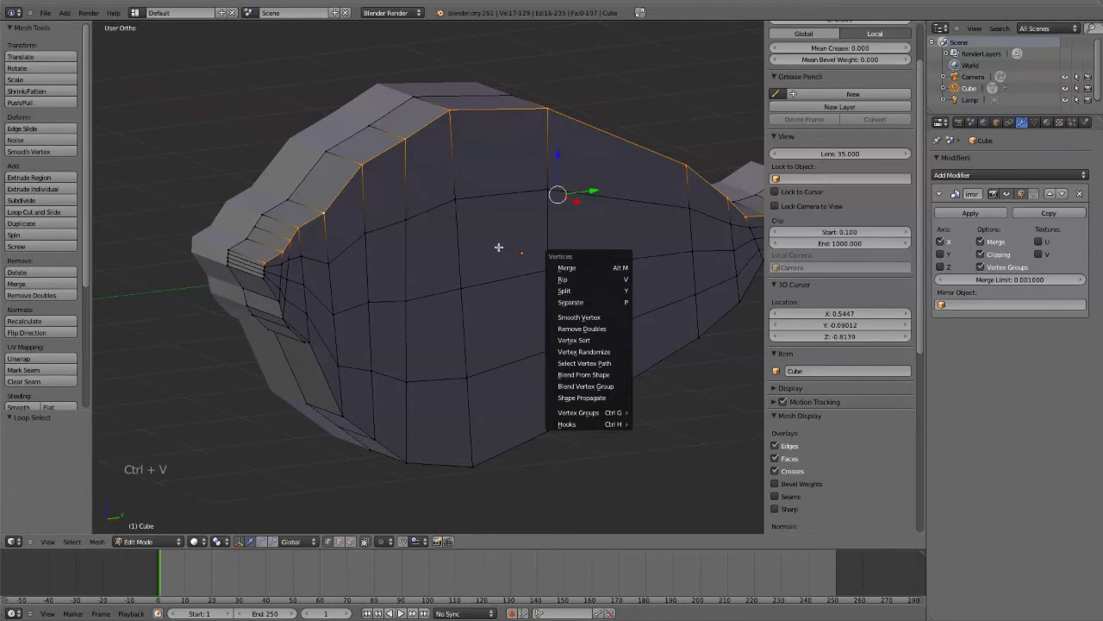
middle_click_drag(476, 239, 515, 306)
key("ctrl+v")
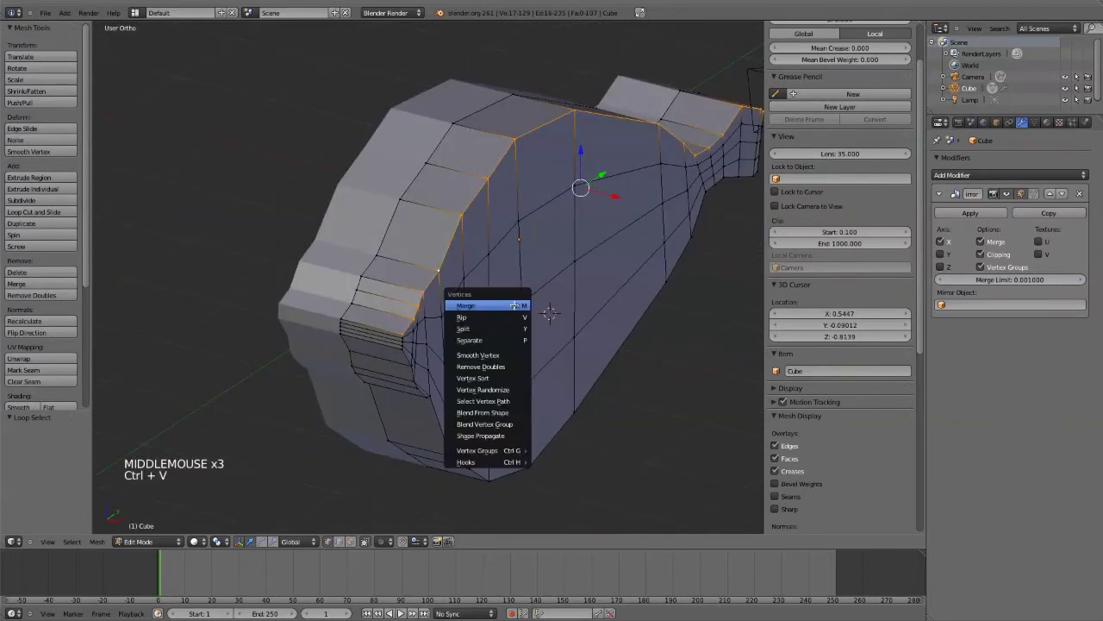
left_click(501, 355)
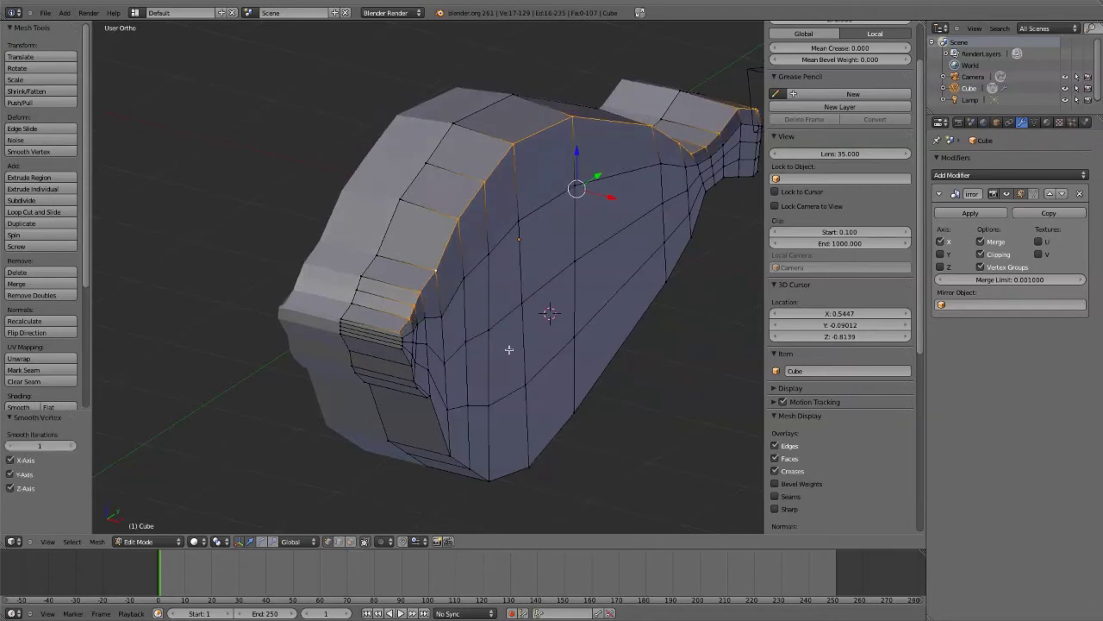
- Set the smoothing iterations of the upper edge loop to 4, checking the rounding from the front
left_click(71, 447)
left_click(71, 447)
left_click(71, 447)
left_click(70, 447)
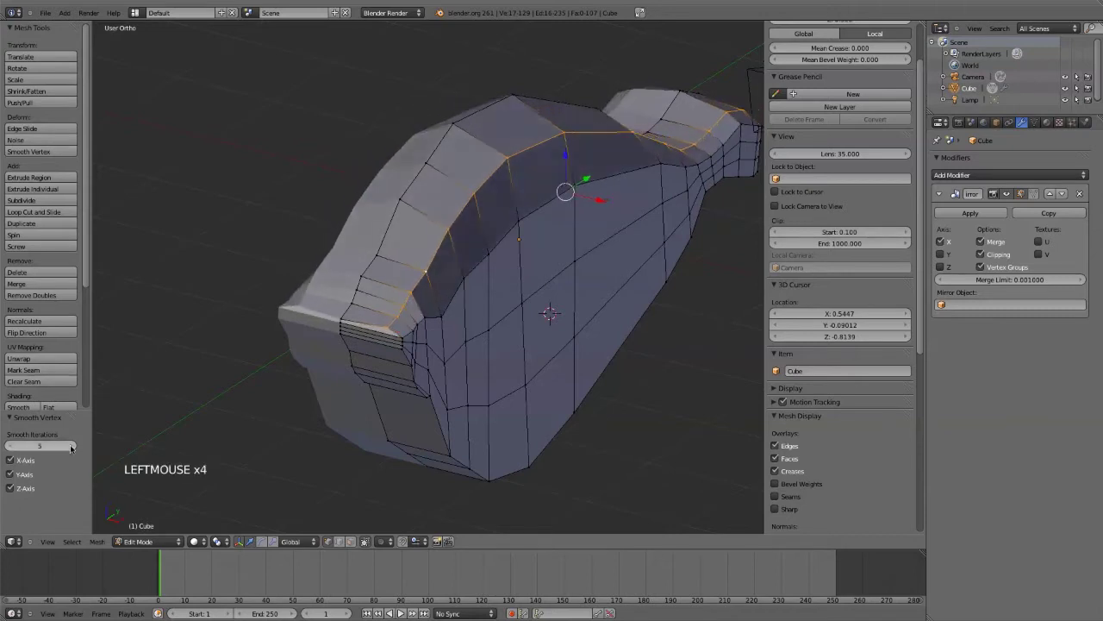
left_click(71, 447)
left_click(71, 448)
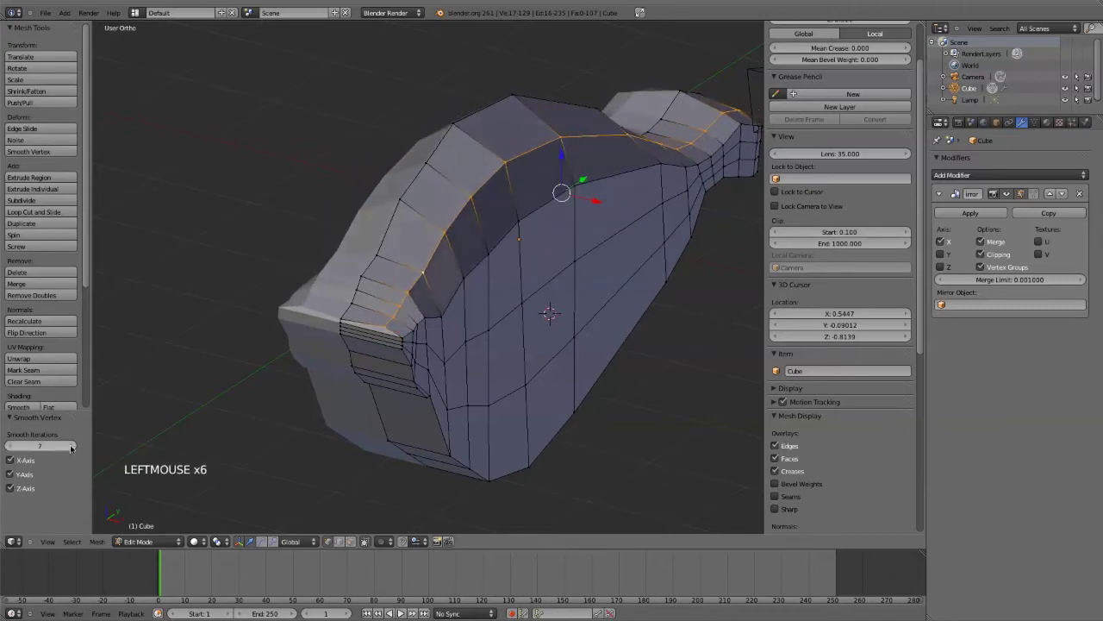
scroll(362, 360, "down", 3)
middle_click_drag(364, 362, 451, 330)
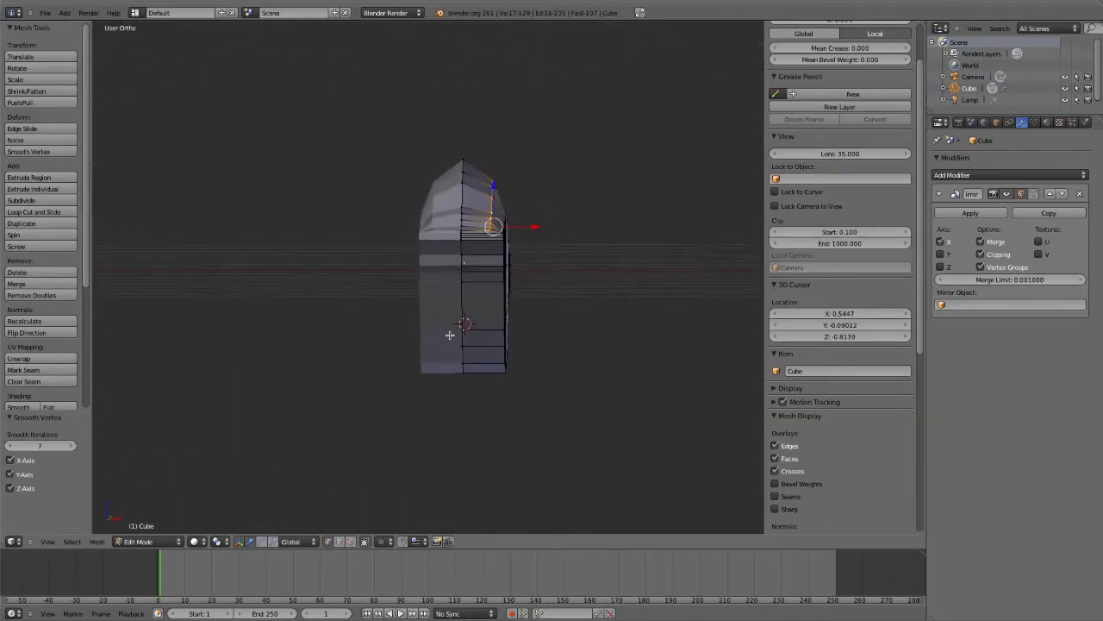
left_click(11, 448)
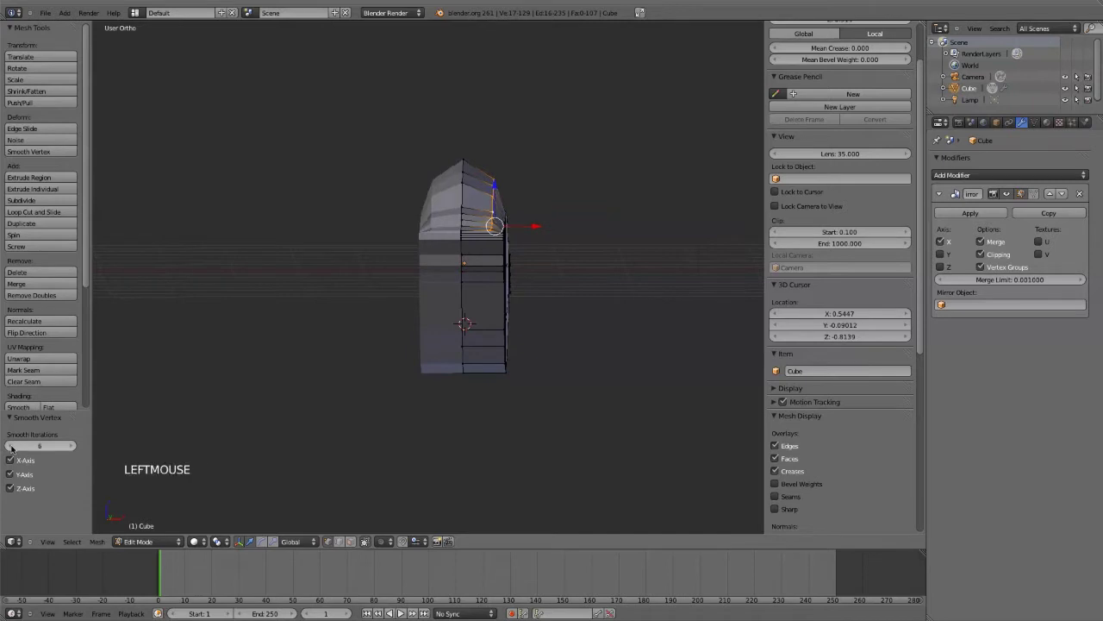
left_click(11, 448)
left_click(11, 447)
- Select the edge loop along the lower outer edge of the belly and apply Smooth Vertex to it
middle_click_drag(364, 374, 372, 340)
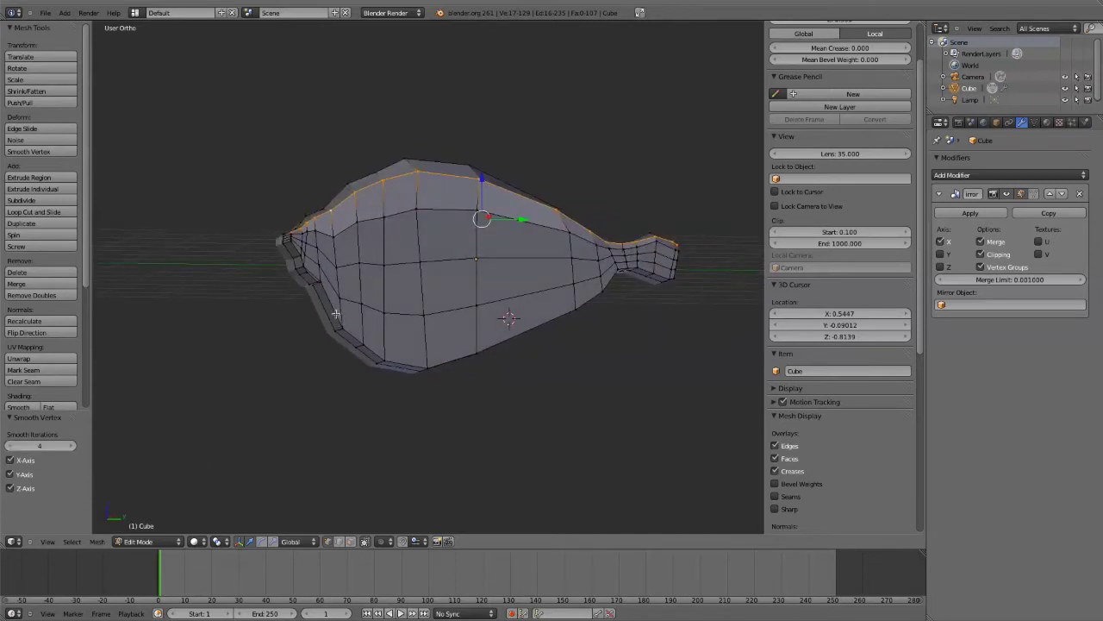
left_click(341, 319, "alt")
scroll(357, 348, "up", 3)
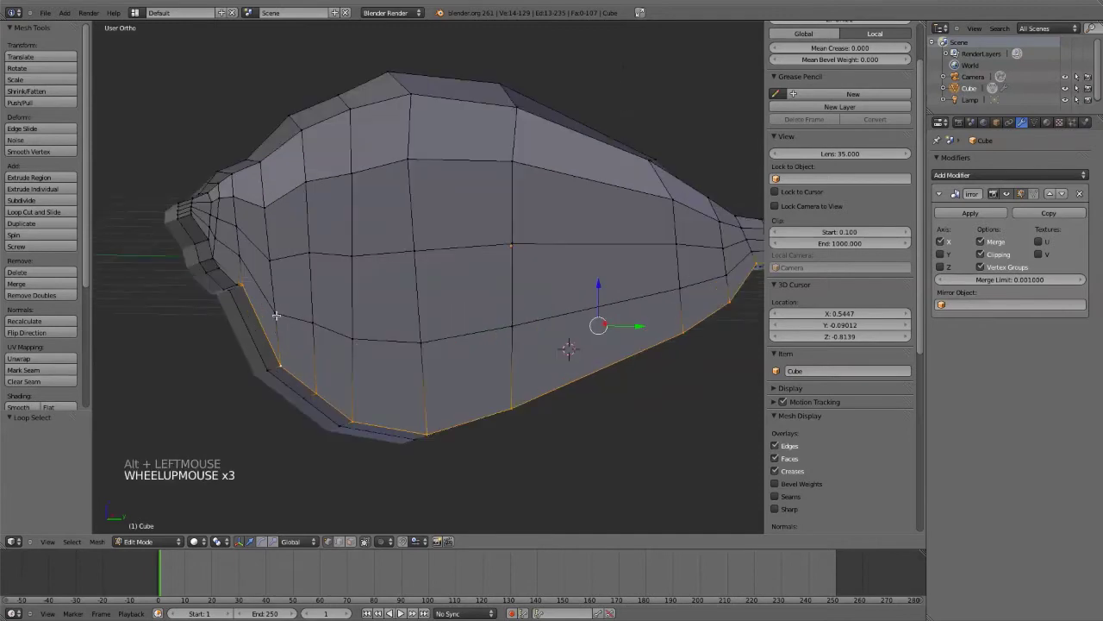
mouse_move(318, 333)
middle_mouse_down()
mouse_move(340, 339)
mouse_move(331, 319)
middle_mouse_up()
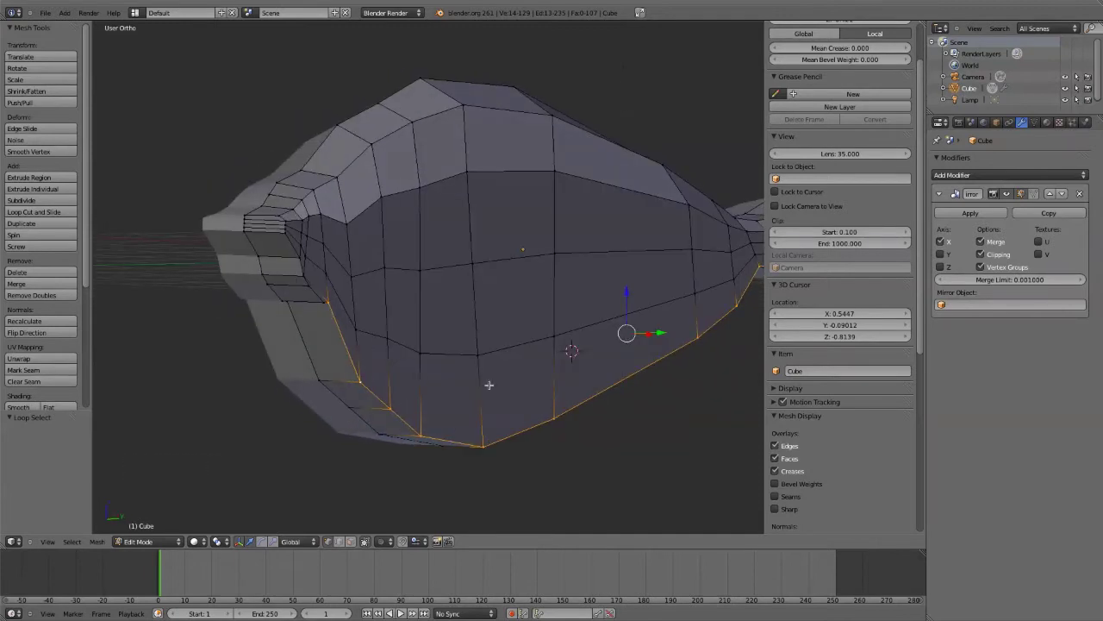
key("ctrl+v")
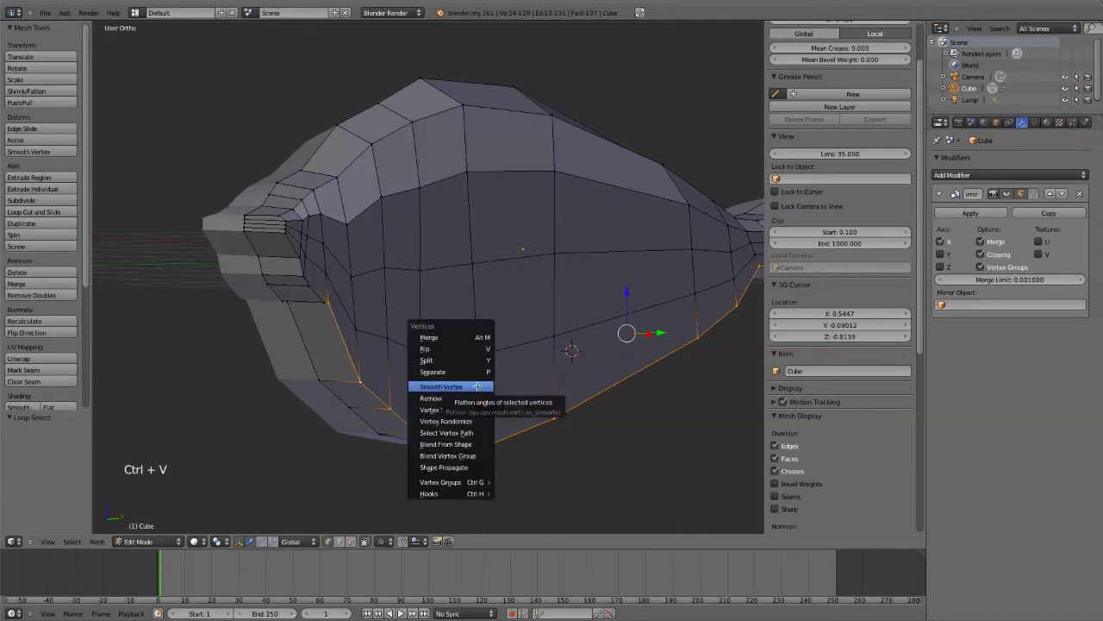
left_click(477, 386)
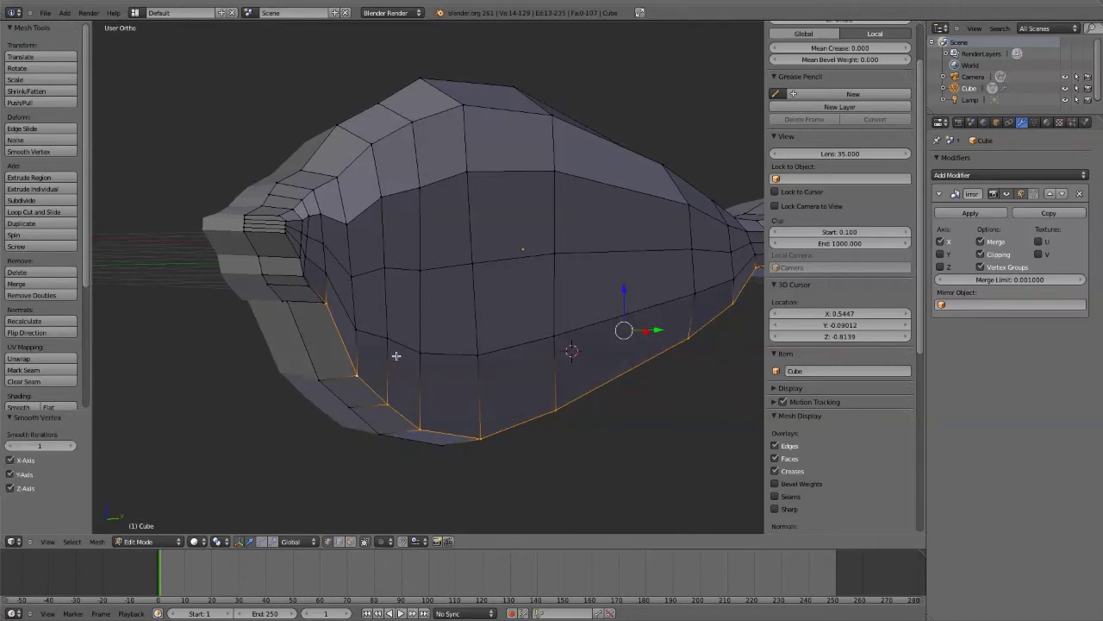
- Set the smoothing iterations of the belly edge loop to 5
key("F6")
key("F6")
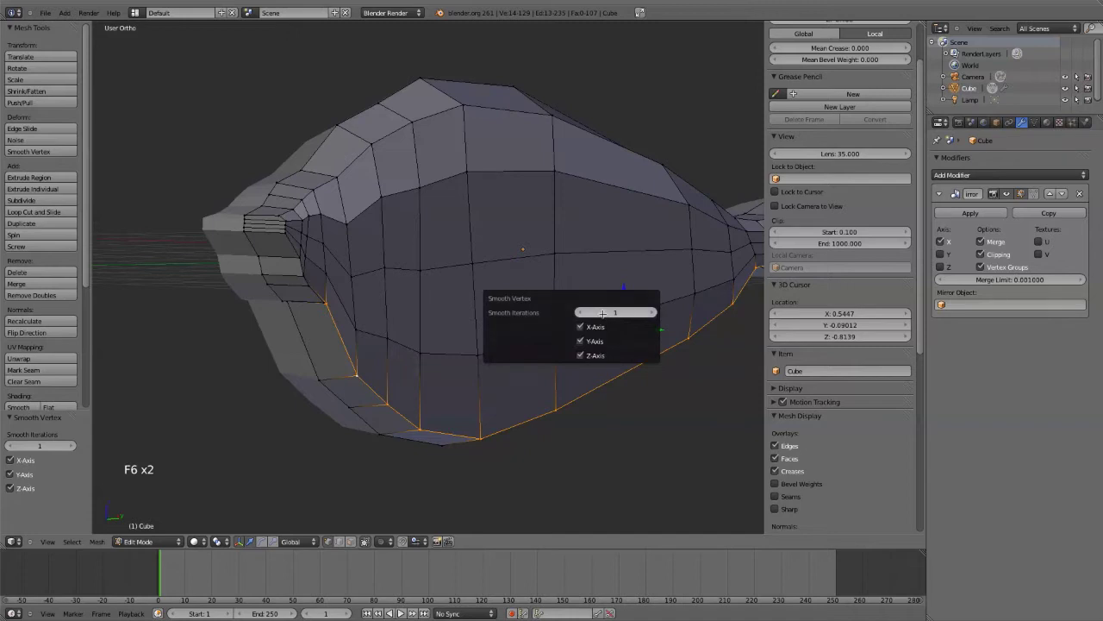
left_click(654, 312)
left_click(654, 313)
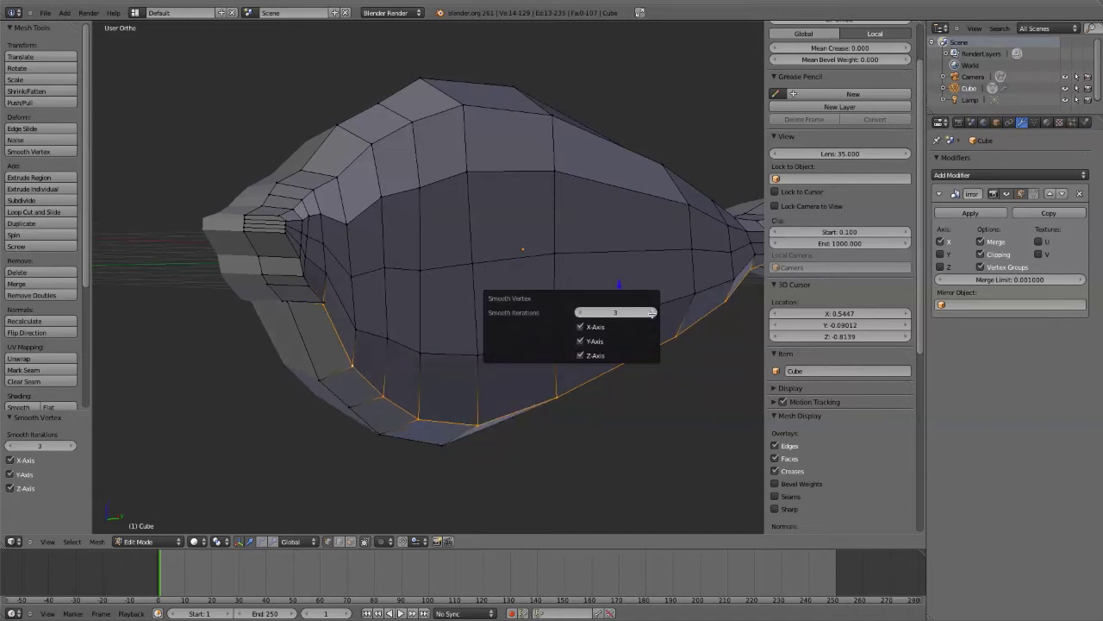
left_click(653, 313)
left_click(653, 313)
- Select the outer side vertices along the lower jaw, between the mouth and the belly edge loop
mouse_move(370, 384)
middle_mouse_down()
mouse_move(431, 365)
mouse_move(345, 374)
mouse_move(441, 365)
mouse_move(451, 339)
mouse_move(375, 379)
middle_mouse_up()
scroll(375, 378, "up", 3)
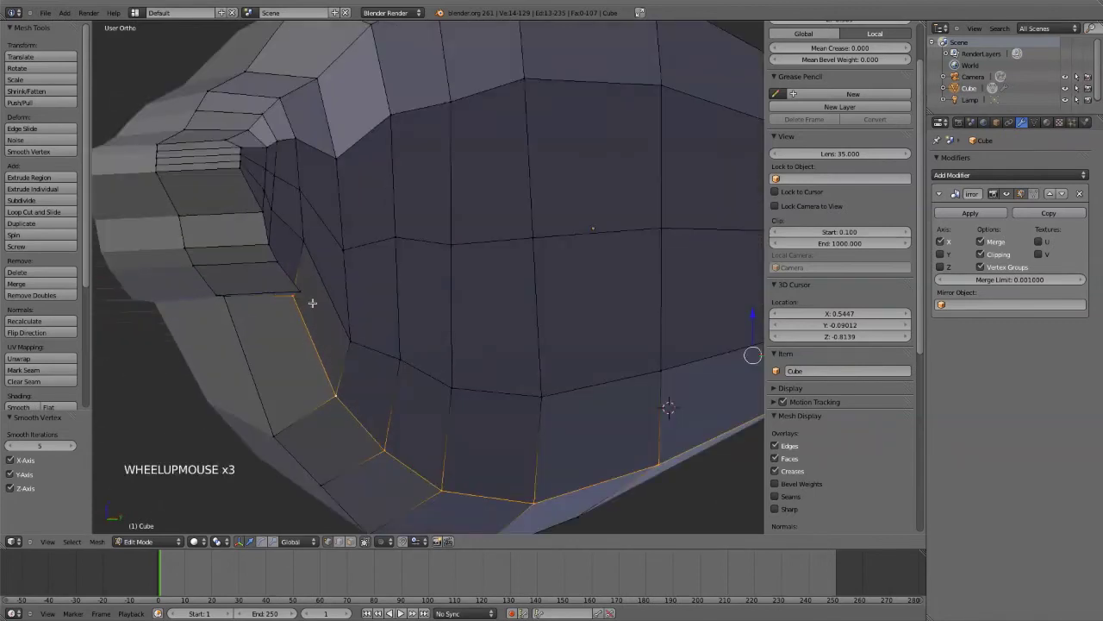
middle_click_drag(312, 303, 258, 313)
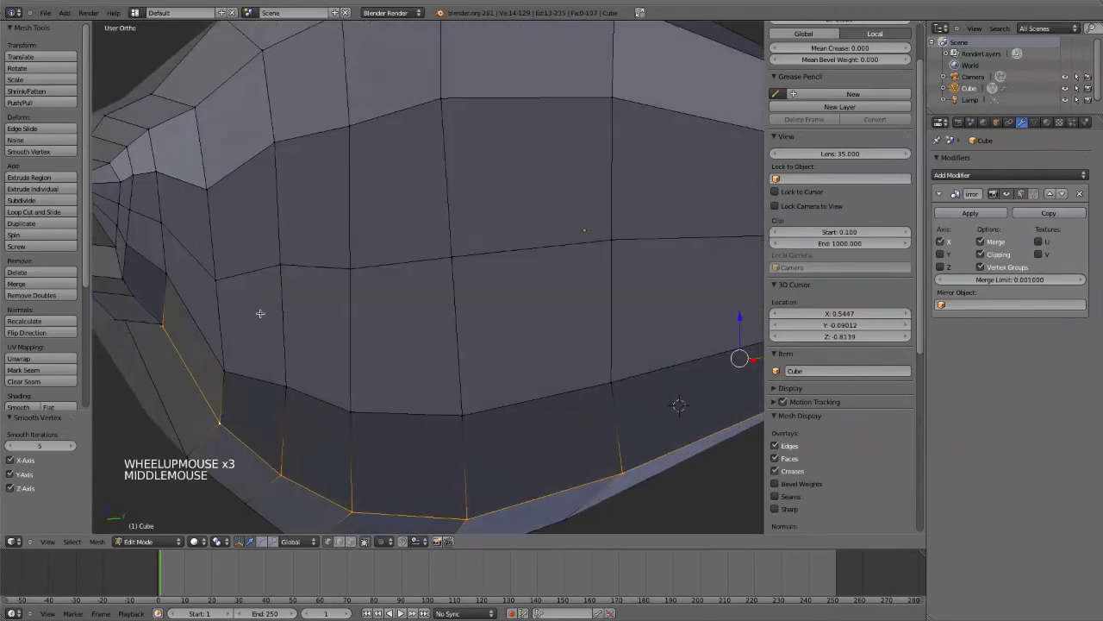
left_click(133, 298, "alt")
middle_click_drag(235, 303, 277, 320)
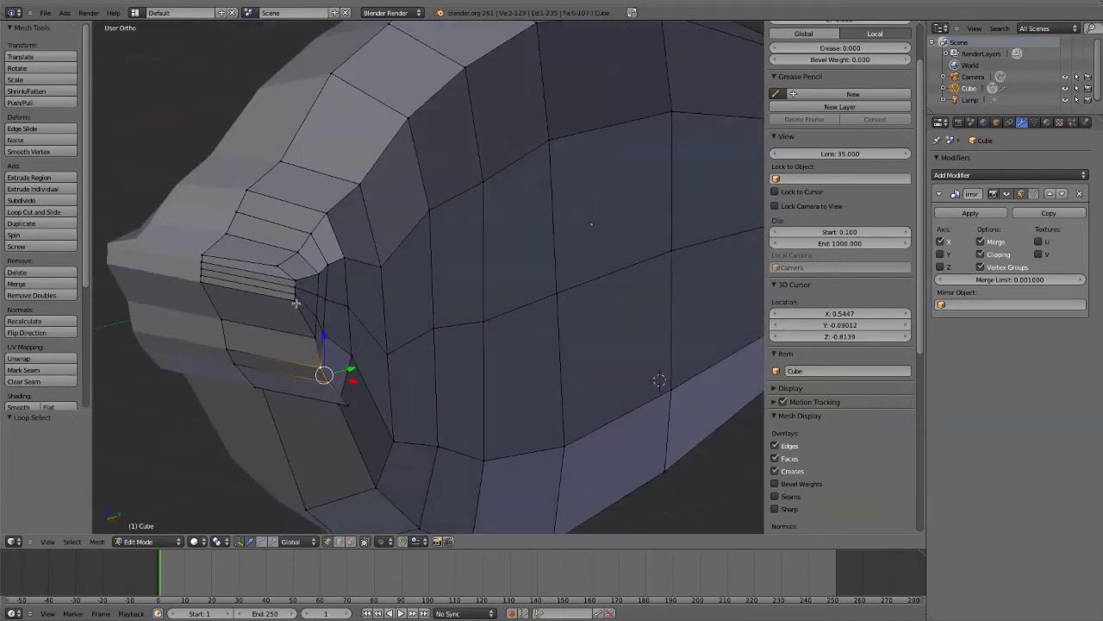
left_click(296, 302, "shift")
left_click(312, 340, "shift")
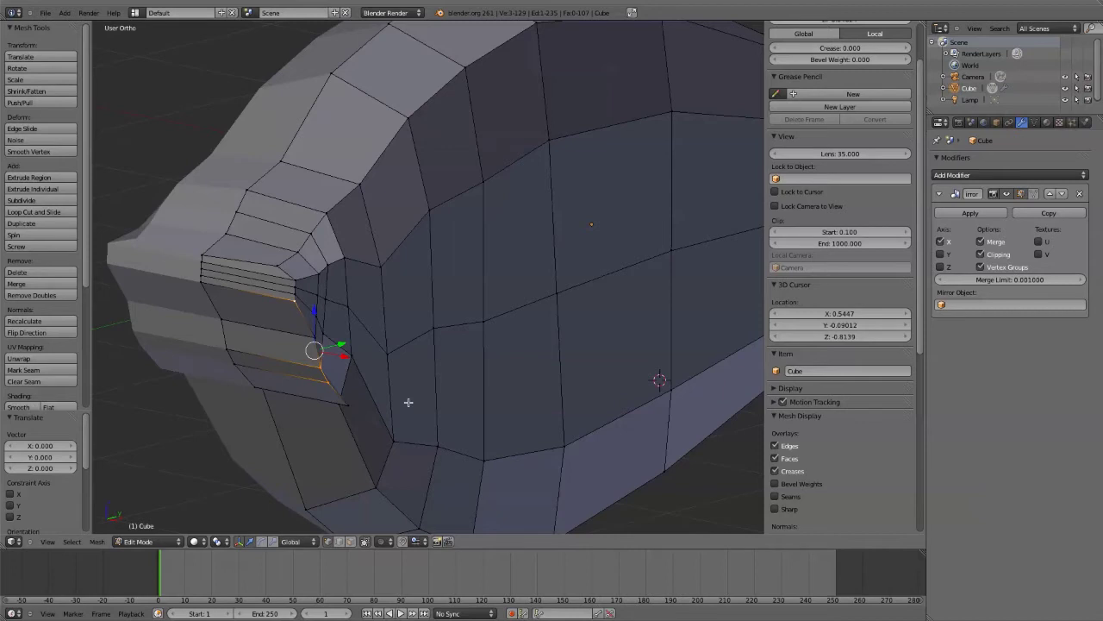
- Hide the transform manipulator and add the remaining outer lower-jaw vertices to the selection
key("ctrl+space")
key("ctrl+space")
left_click(240, 542)
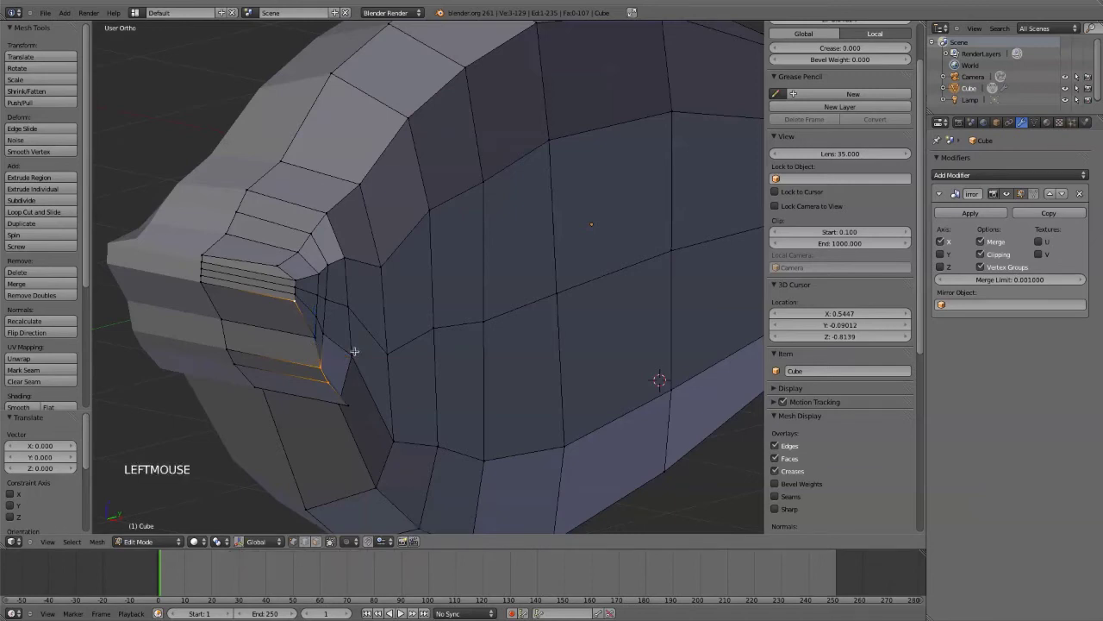
left_click(344, 404, "shift")
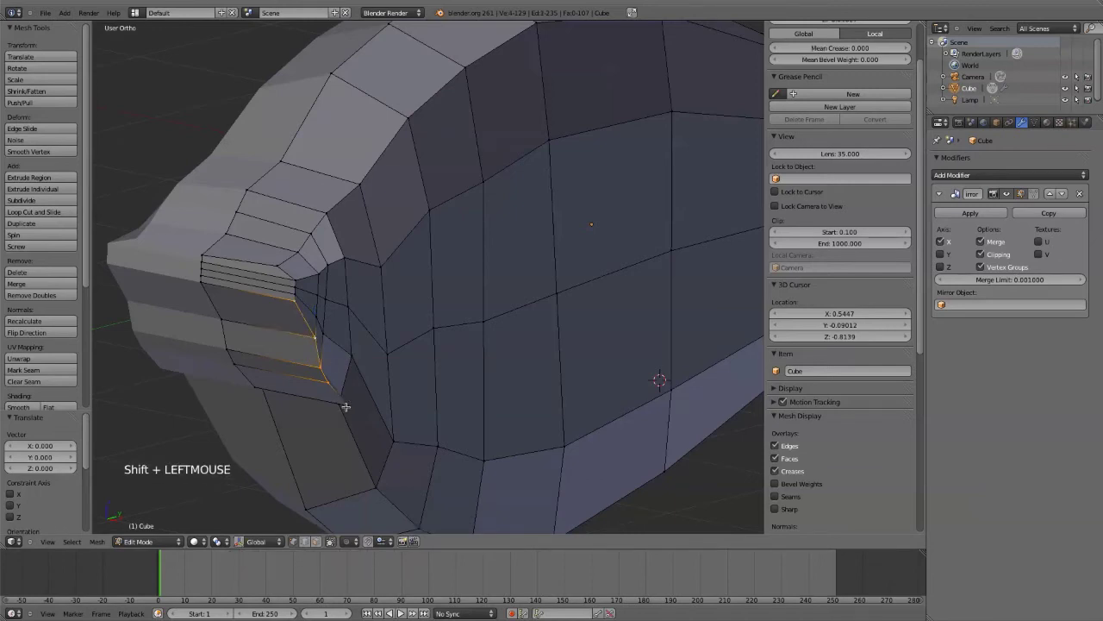
left_click(345, 403, "shift")
middle_click_drag(423, 409, 456, 394)
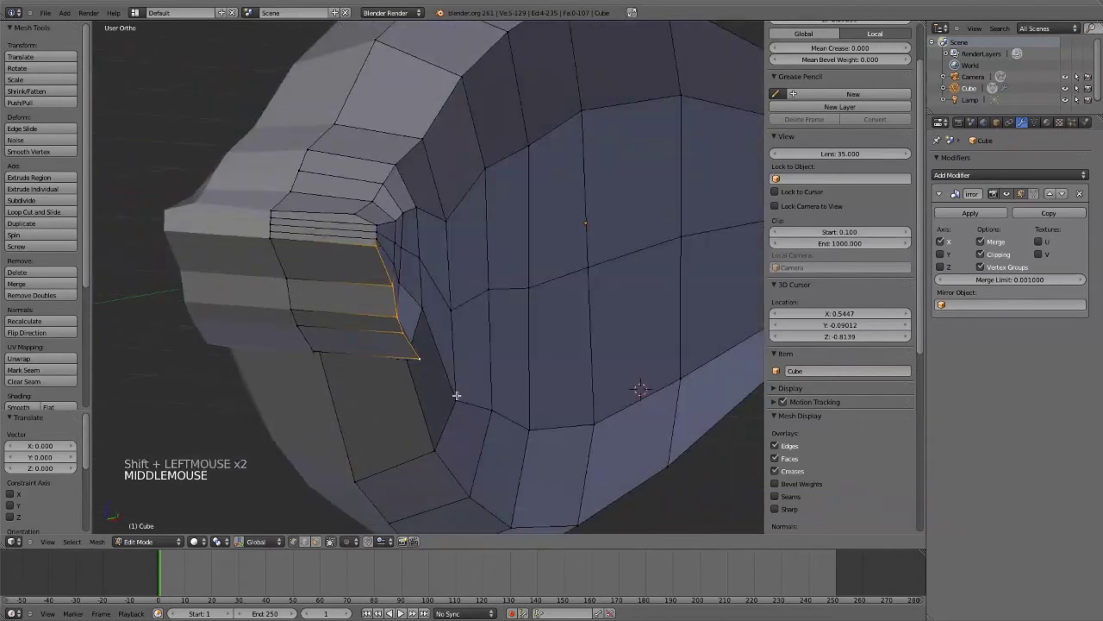
- Apply Smooth Vertex to the selected lower-jaw vertices with 4 iterations
key("ctrl+v")
left_click(467, 394)
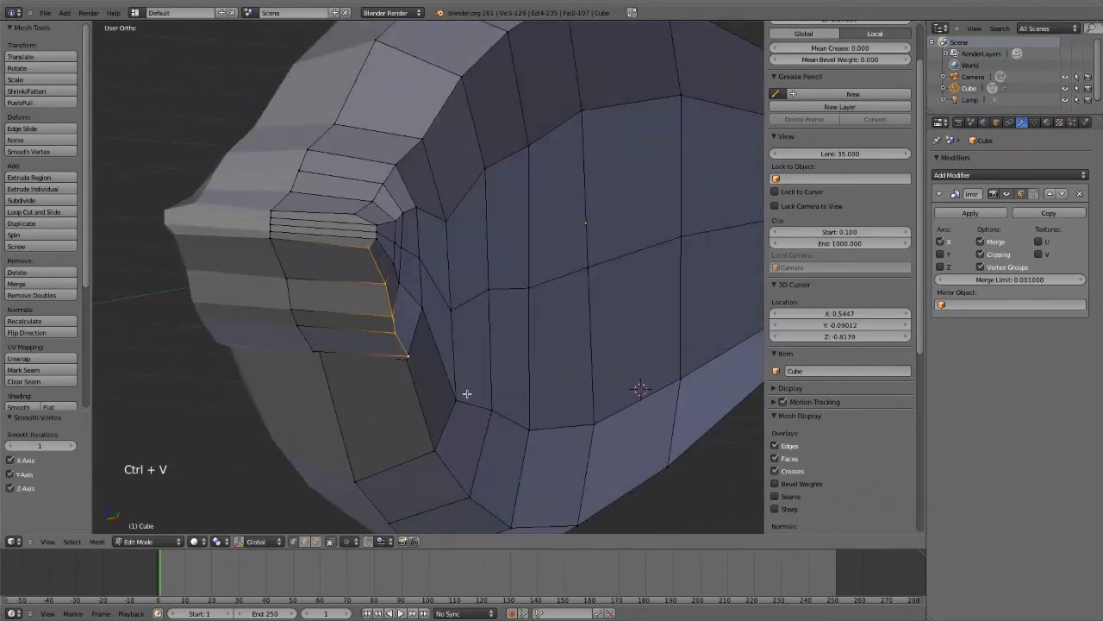
key("F6")
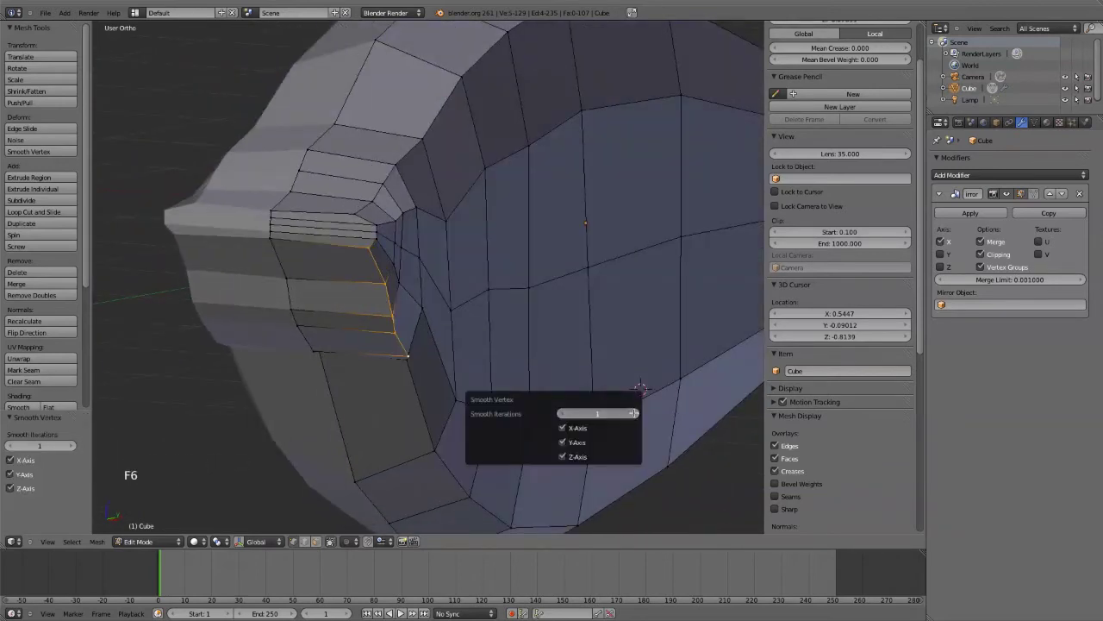
left_click(633, 414)
left_click(633, 414)
left_click(634, 414)
- Show the mesh as wireframe over the reference image in the right side view
middle_click_drag(457, 322, 488, 315)
scroll(439, 313, "down", 5)
key("KP_1")
key("KP_3")
scroll(468, 322, "down", 3)
scroll(468, 322, "up", 4)
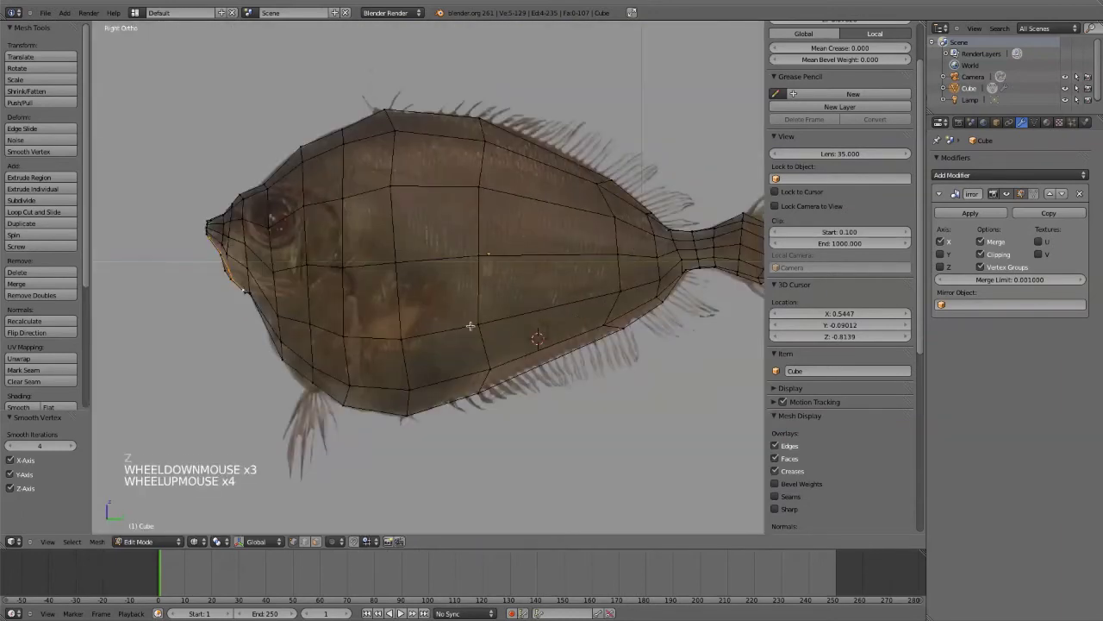
- Move the belly outline vertices just ahead of the pelvic fin base onto the edge of the reference fish
scroll(264, 328, "up", 3)
middle_click_drag(264, 328, 374, 285, "shift")
key("a")
right_click(374, 285)
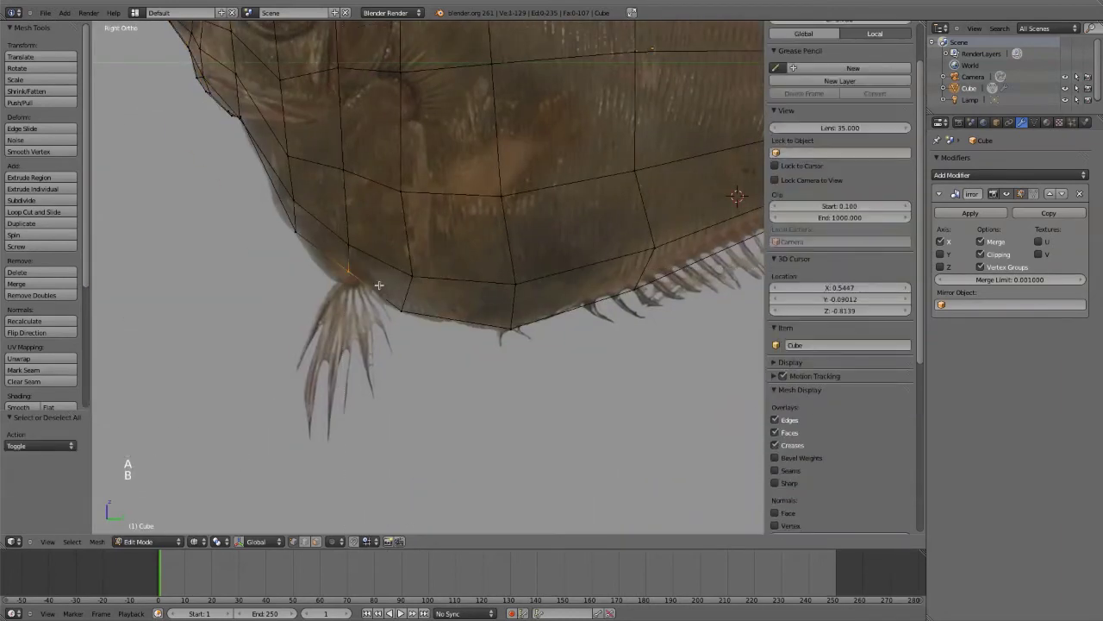
key("g")
left_click(406, 301)
right_click(296, 231)
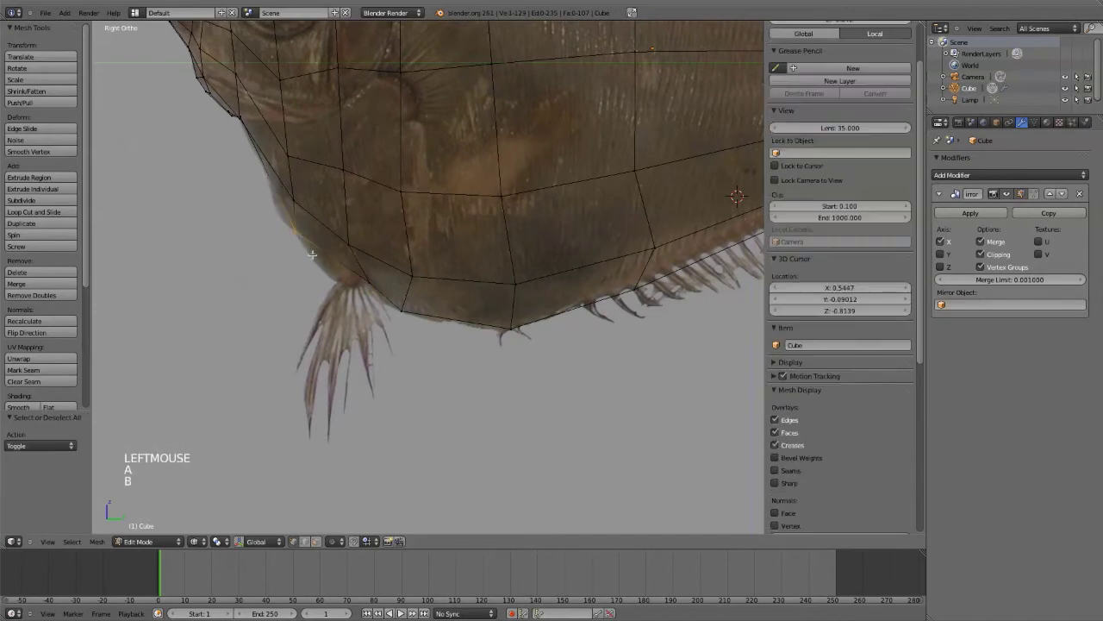
key("g")
left_click(321, 243)
- Add a vertical loop cut through the head just ahead of the pelvic fin and move its lowest vertex to the fin base
key("ctrl+r")
right_click(319, 247)
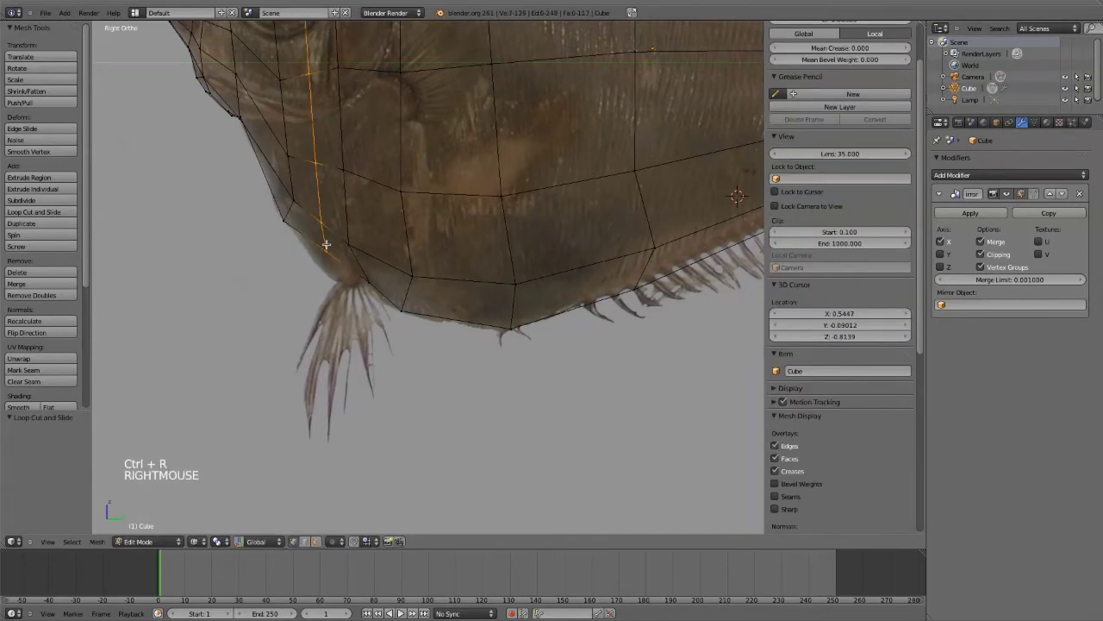
key("g")
left_click(343, 281)
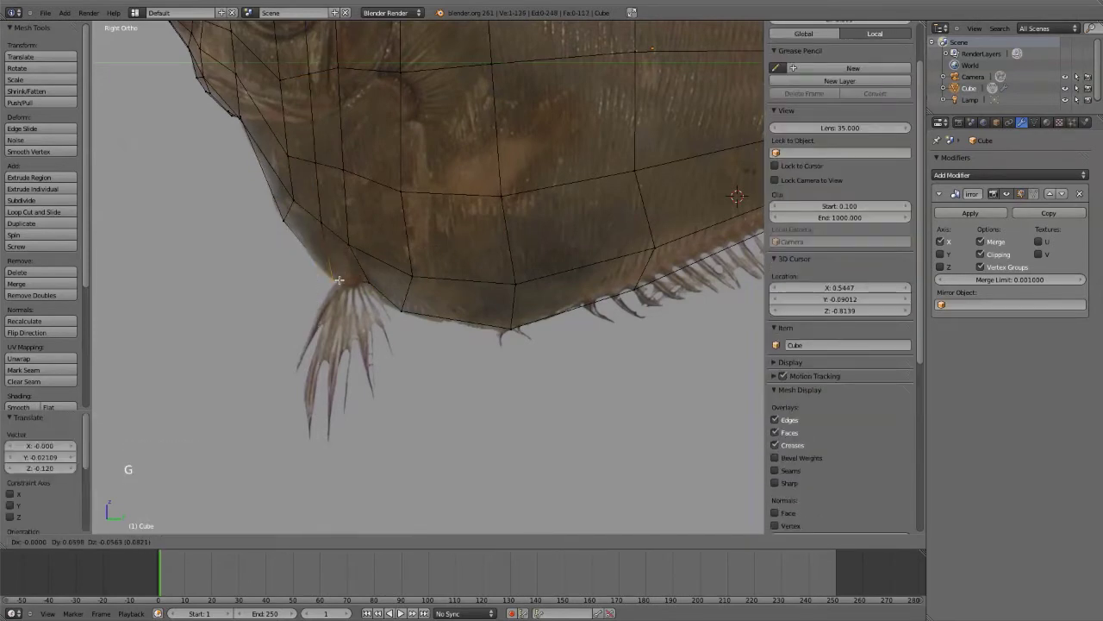
- Move the outline vertex on the upper back, between the head and the start of the dorsal fin, onto the reference edge
middle_click_drag(454, 283, 441, 271, "shift")
scroll(440, 271, "down", 2)
scroll(840, 215, "down", 2)
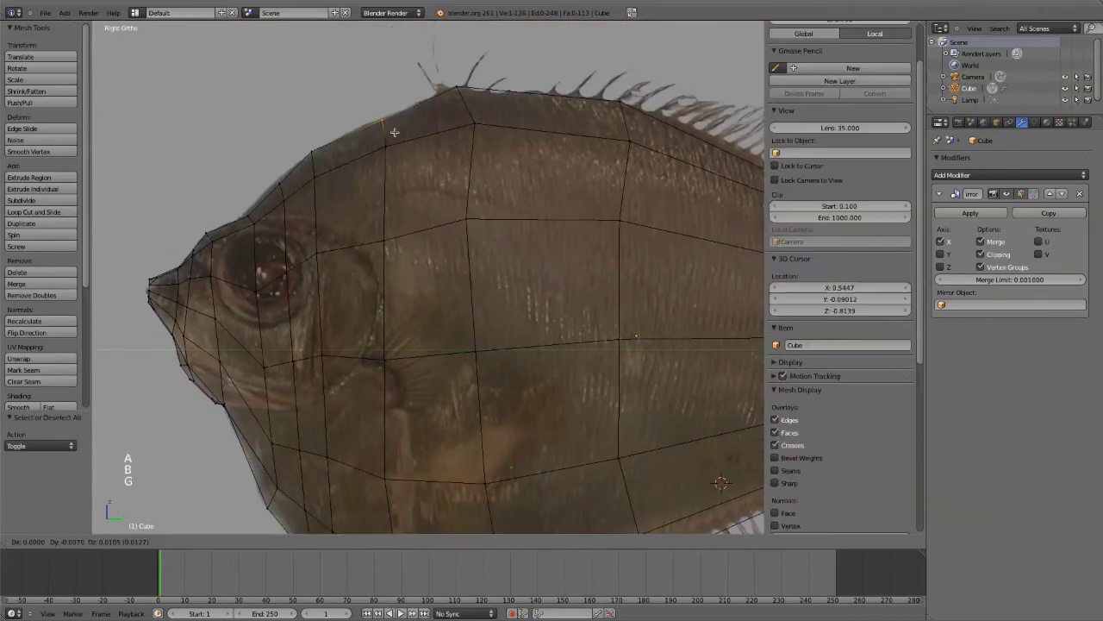
key("a")
- Add a vertical loop cut through the rear half of the body and fit its dorsal and ventral edge vertices to the reference outline
scroll(382, 258, "down", 2)
middle_click_drag(579, 164, 407, 145, "shift")
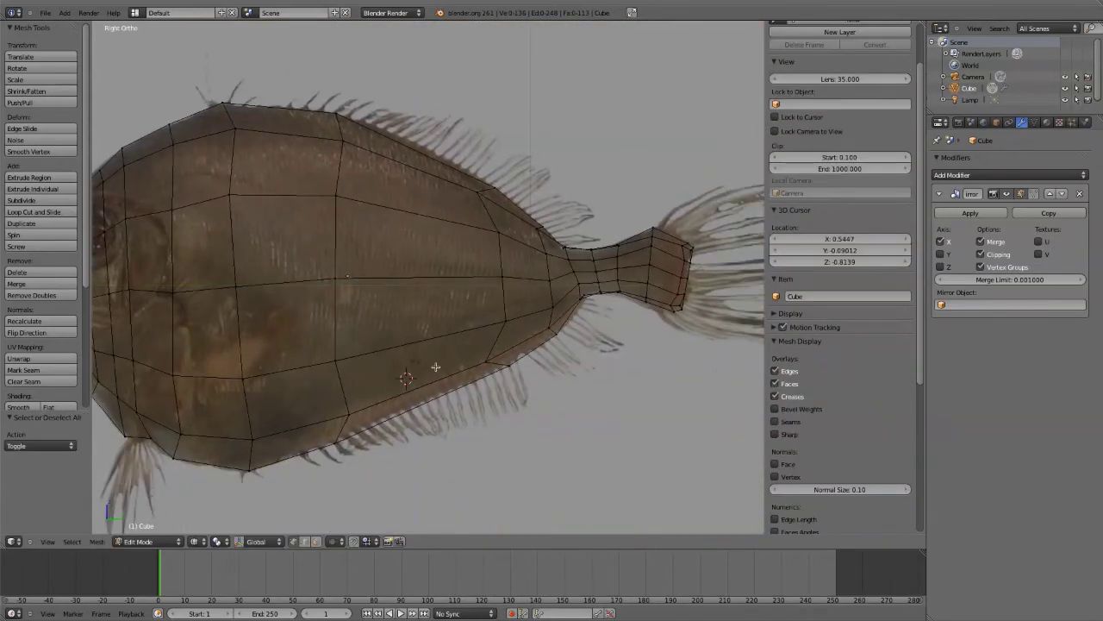
key("ctrl+r")
left_click(414, 276)
right_click(434, 313)
right_click(419, 160)
key("g")
left_click(444, 247)
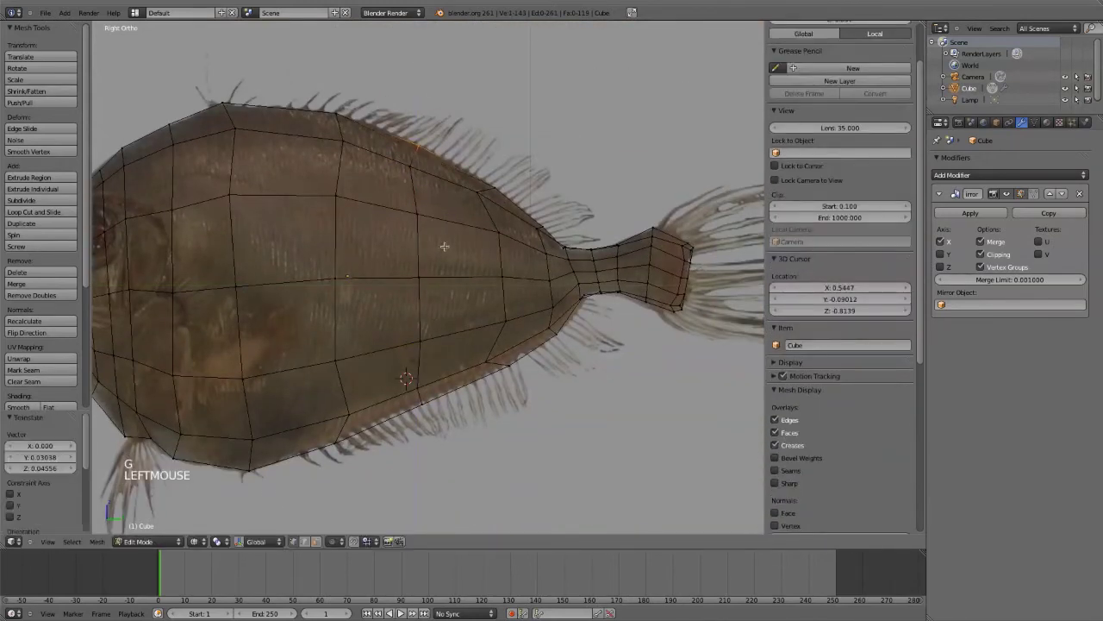
key("b")
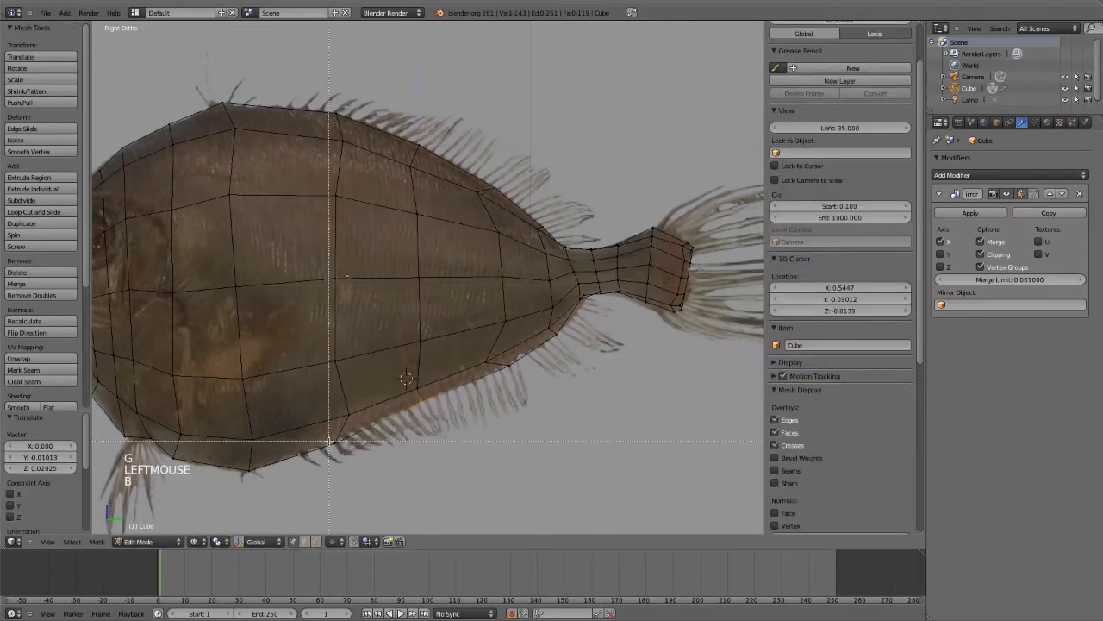
key("a")
- Select two neighbouring vertices on the upper flank to check the vertex count, and reduce the selection to the rear one
scroll(491, 380, "down", 2)
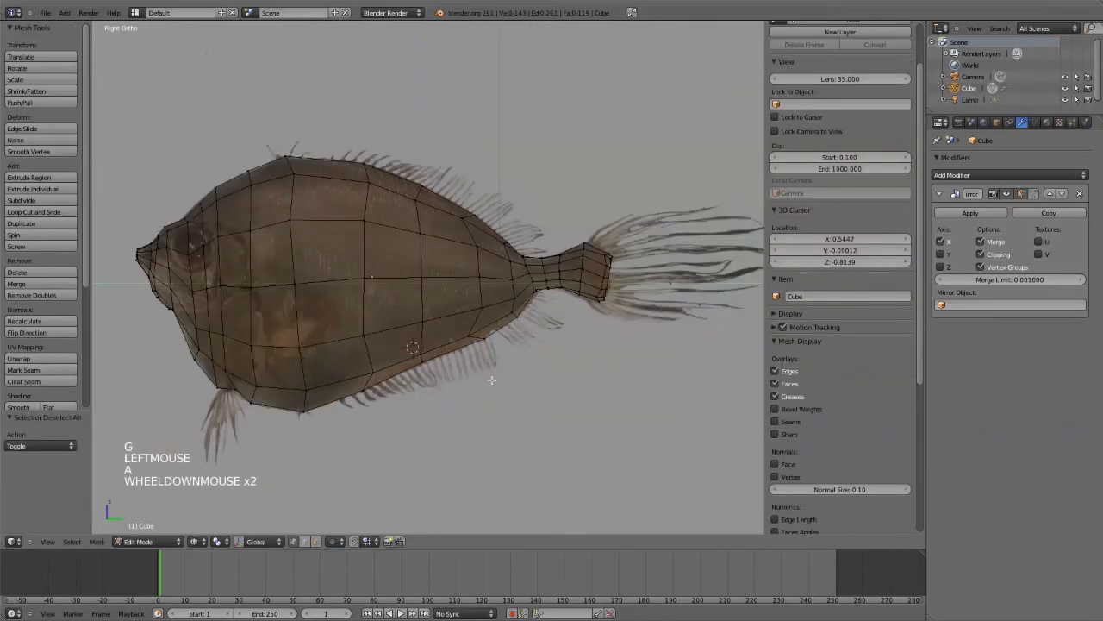
scroll(492, 380, "down", 1)
middle_click_drag(492, 379, 669, 428, "shift")
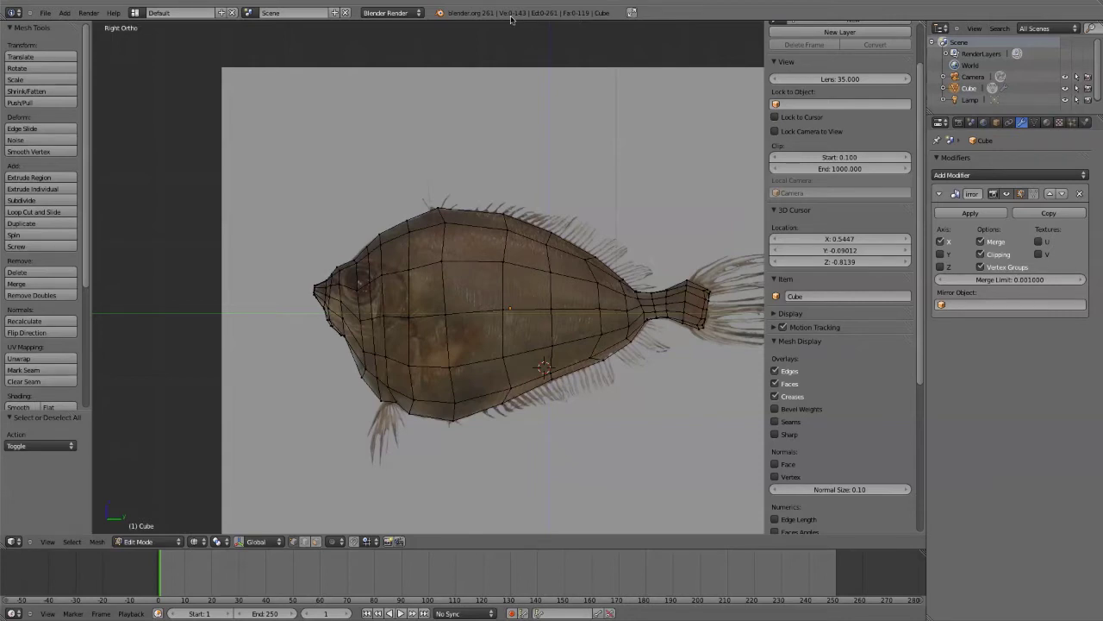
left_click(442, 257)
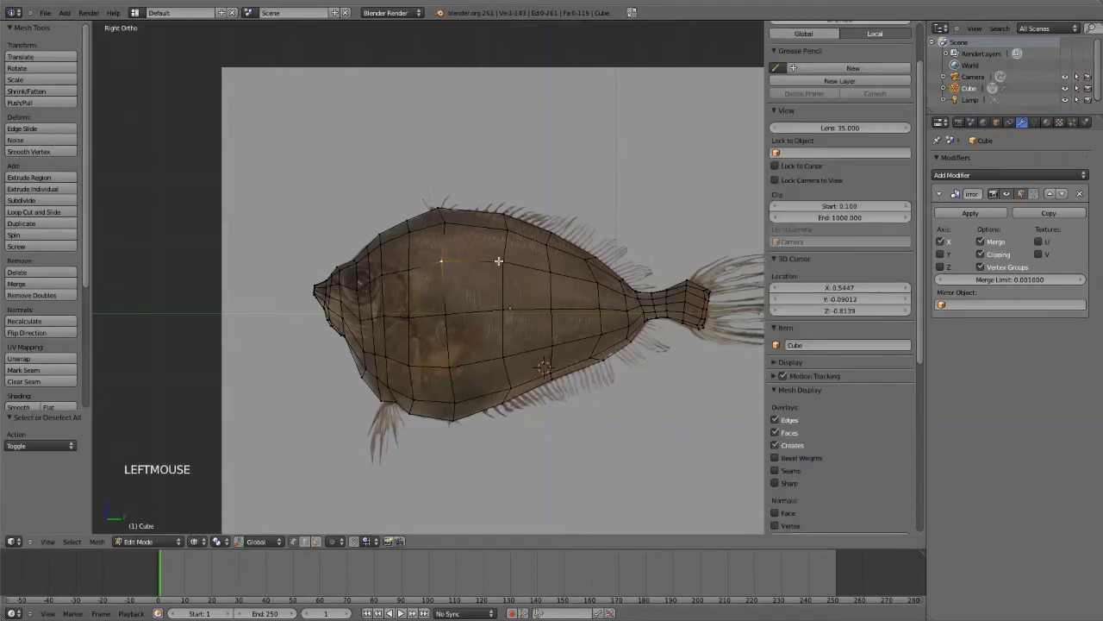
left_click(501, 260, "shift")
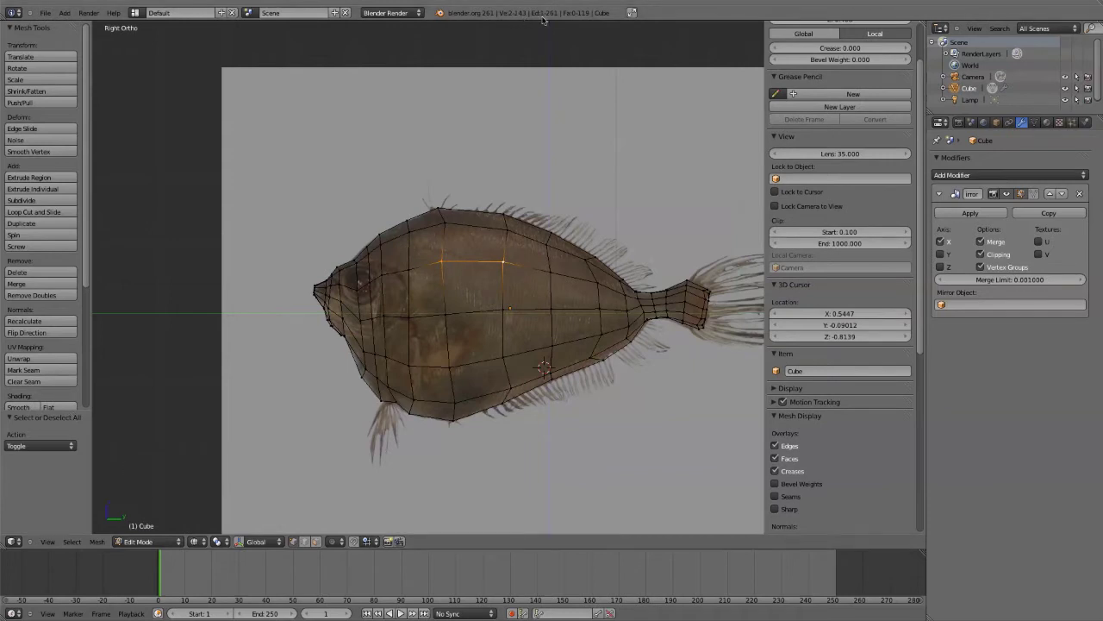
left_click(489, 261)
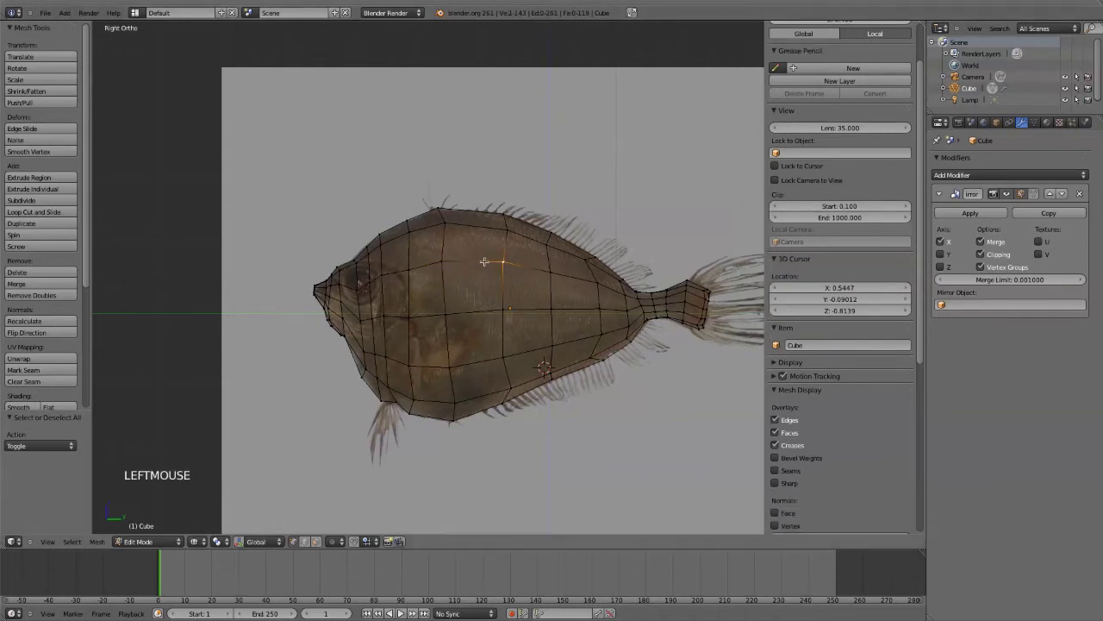
- Switch to edge selection and select three consecutive edges along the upper flank to check the edge count
left_click(306, 541)
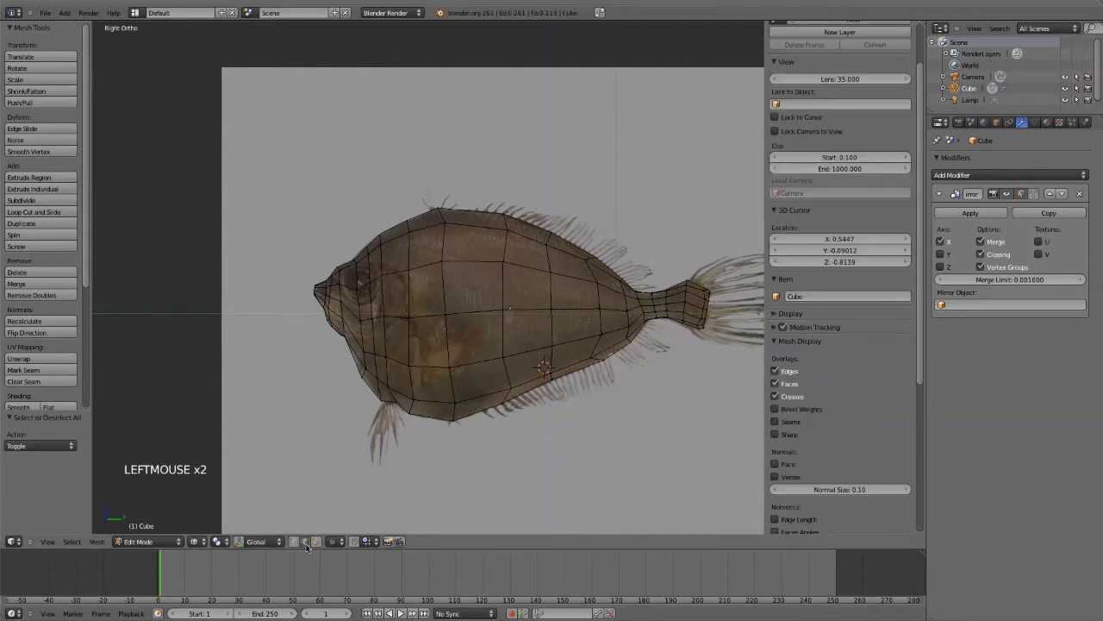
left_click(474, 260)
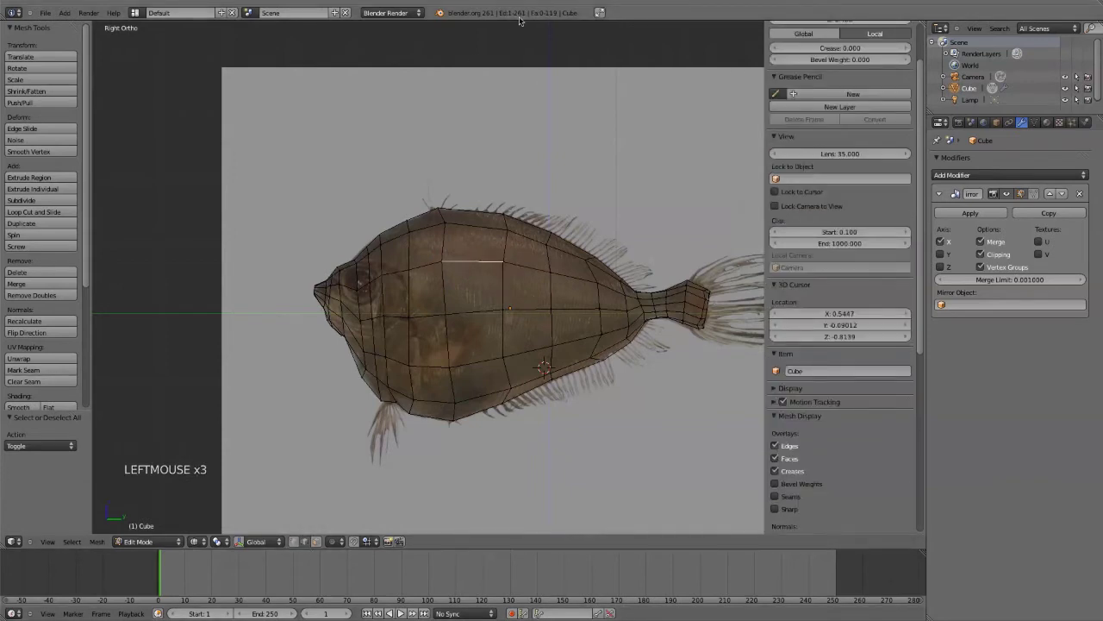
left_click(528, 274, "shift")
left_click(569, 278, "shift")
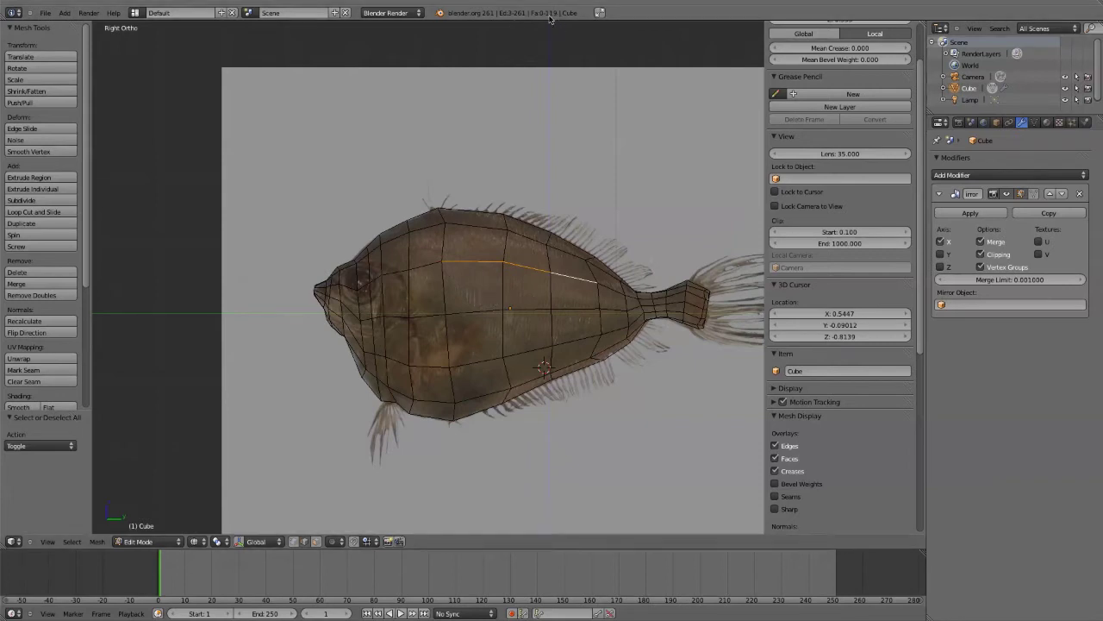
- Select the two vertical edges of one mid-flank quad, switch the selection mode to check its face count, and clear the selection
left_click(501, 283)
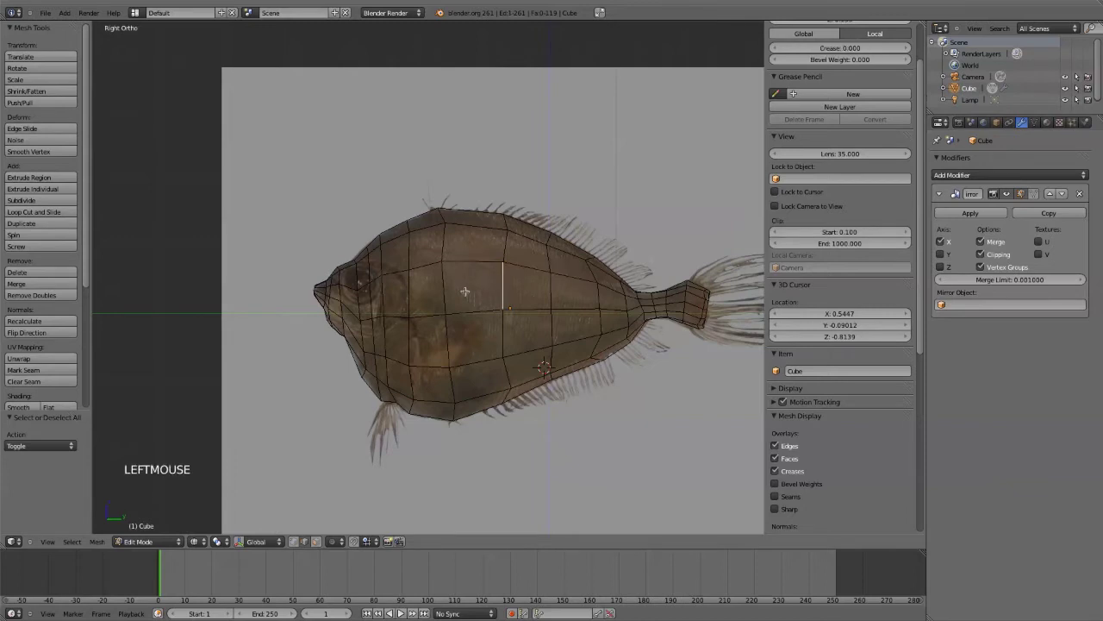
left_click(448, 293, "shift")
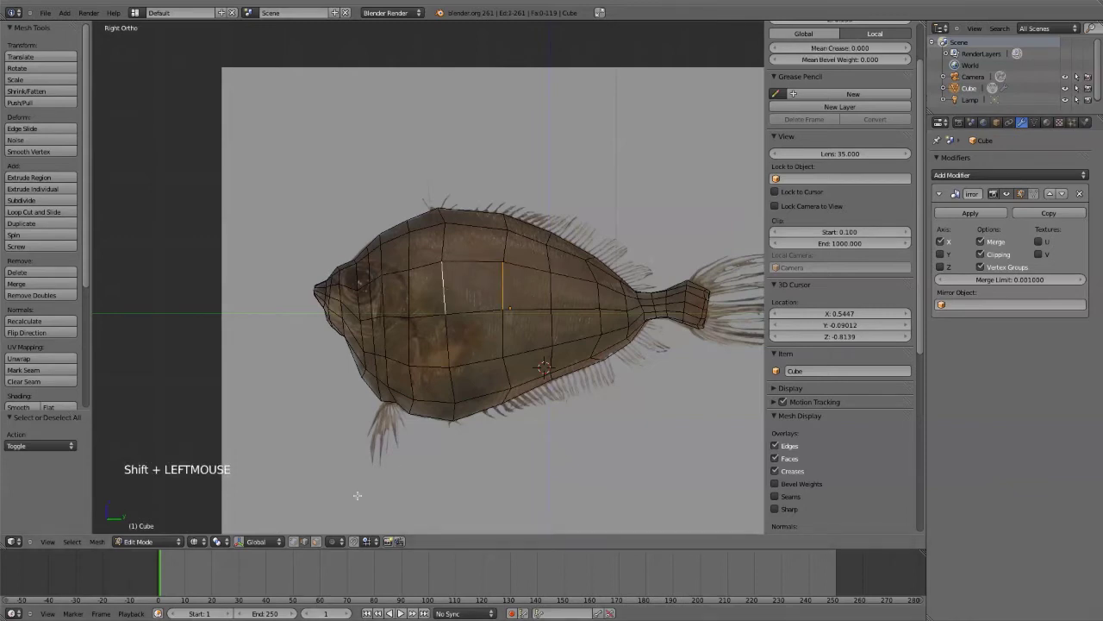
left_click(296, 546, "shift")
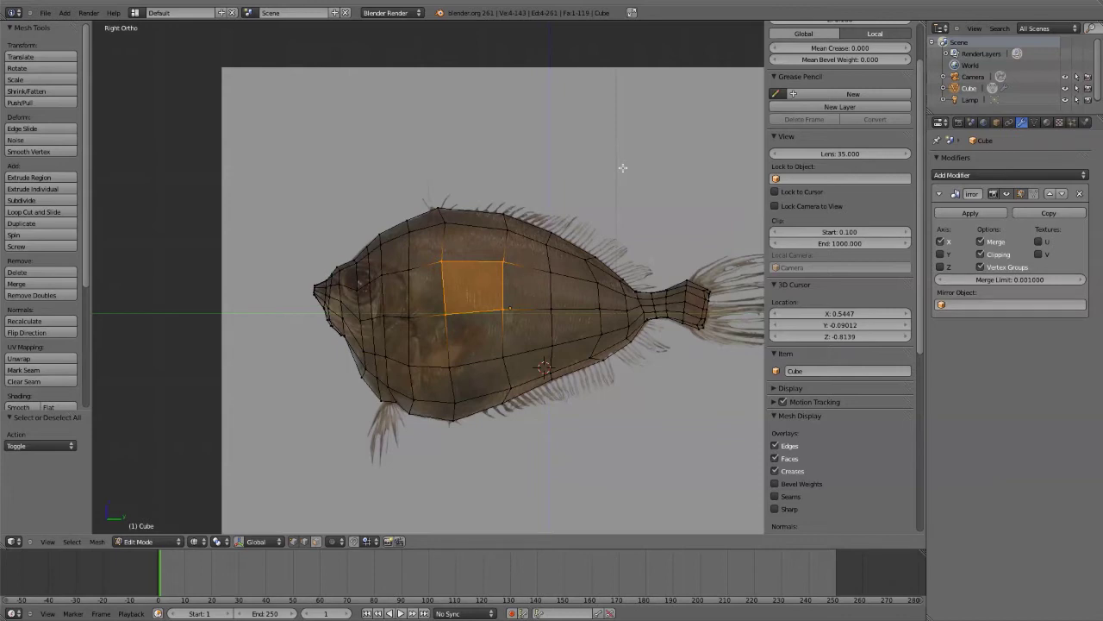
key("a")
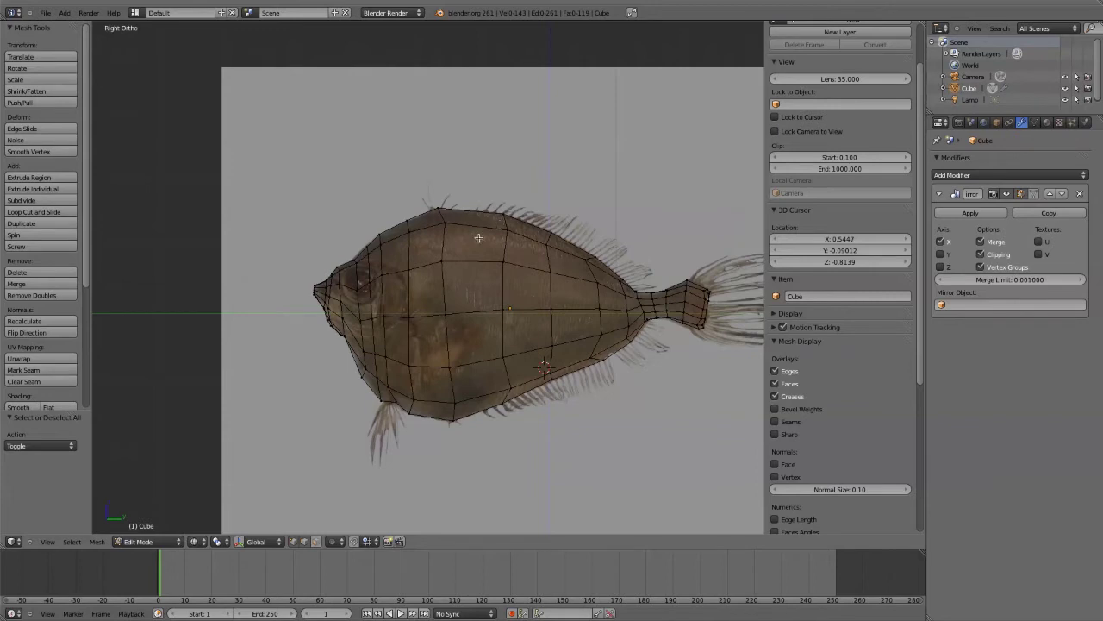
- Try converting all quads of the body mesh to triangles to compare the face count, and undo the conversion
key("a")
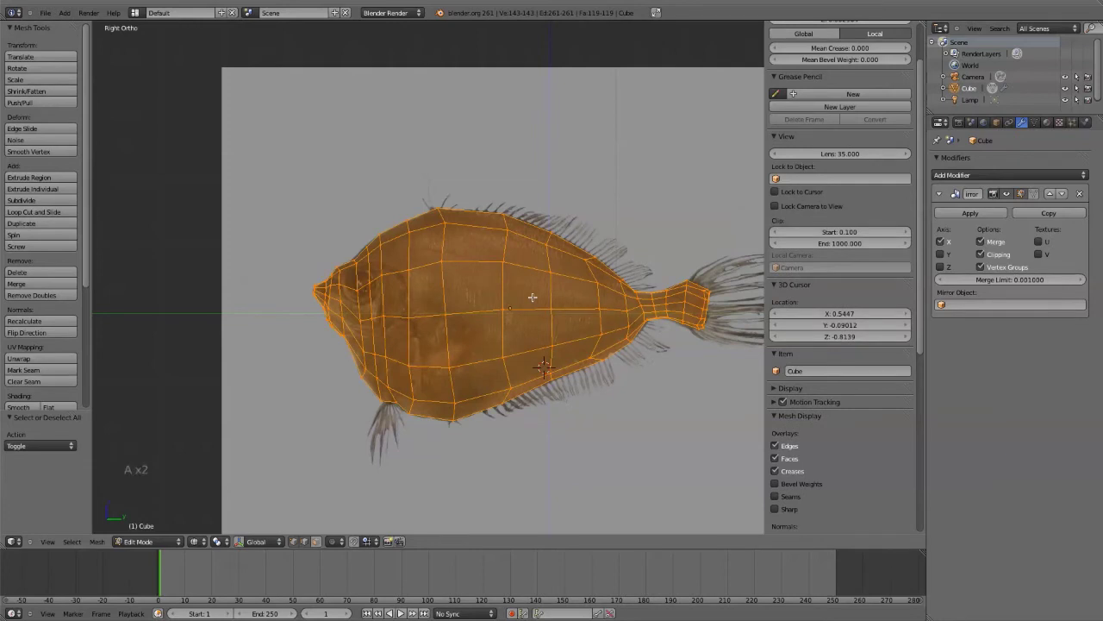
key("ctrl+t")
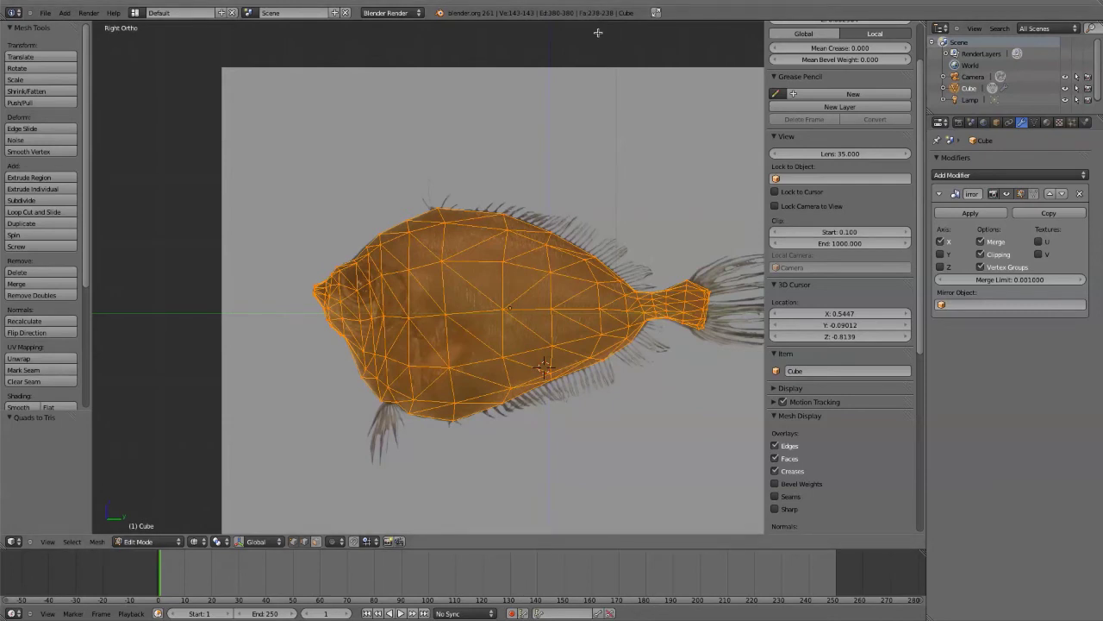
key("ctrl+z")
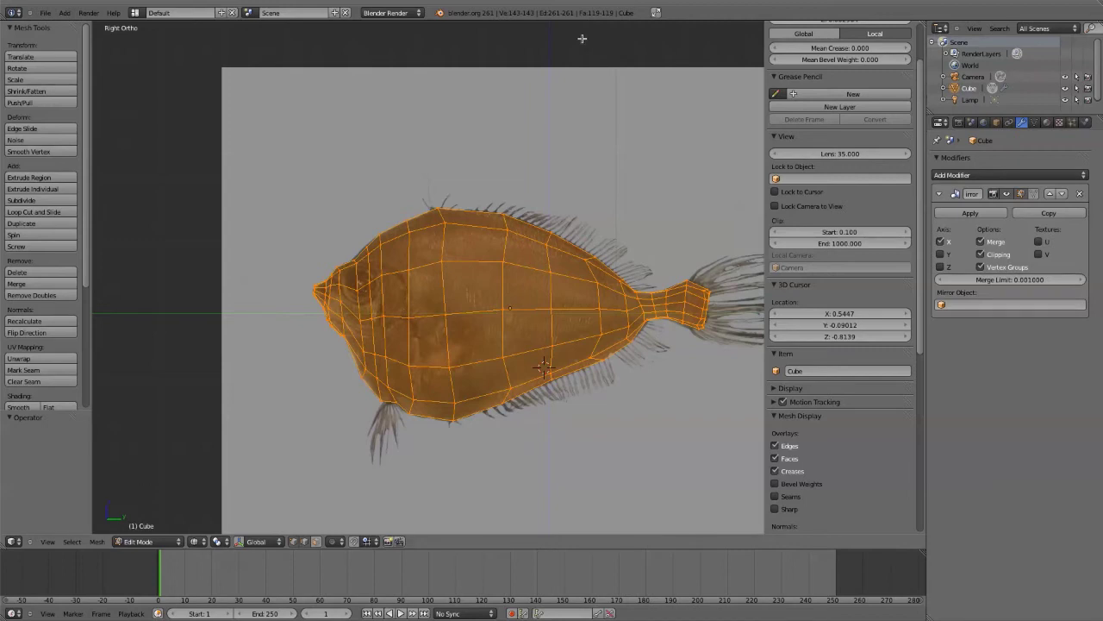
scroll(461, 403, "down", 3)
scroll(462, 403, "up", 2)
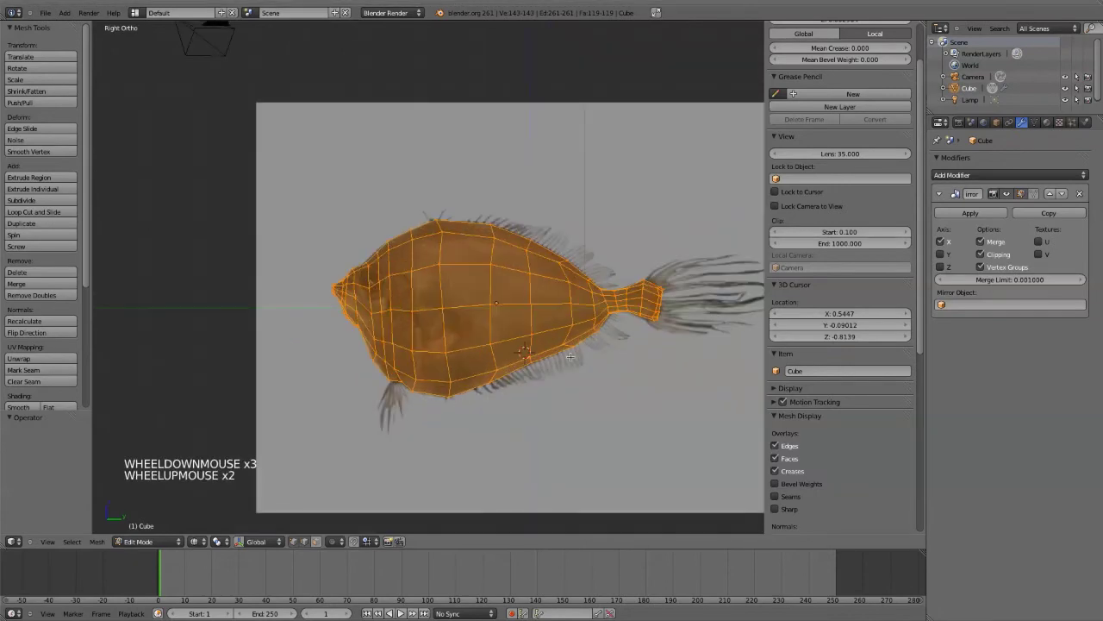
middle_click_drag(569, 356, 514, 341, "shift")
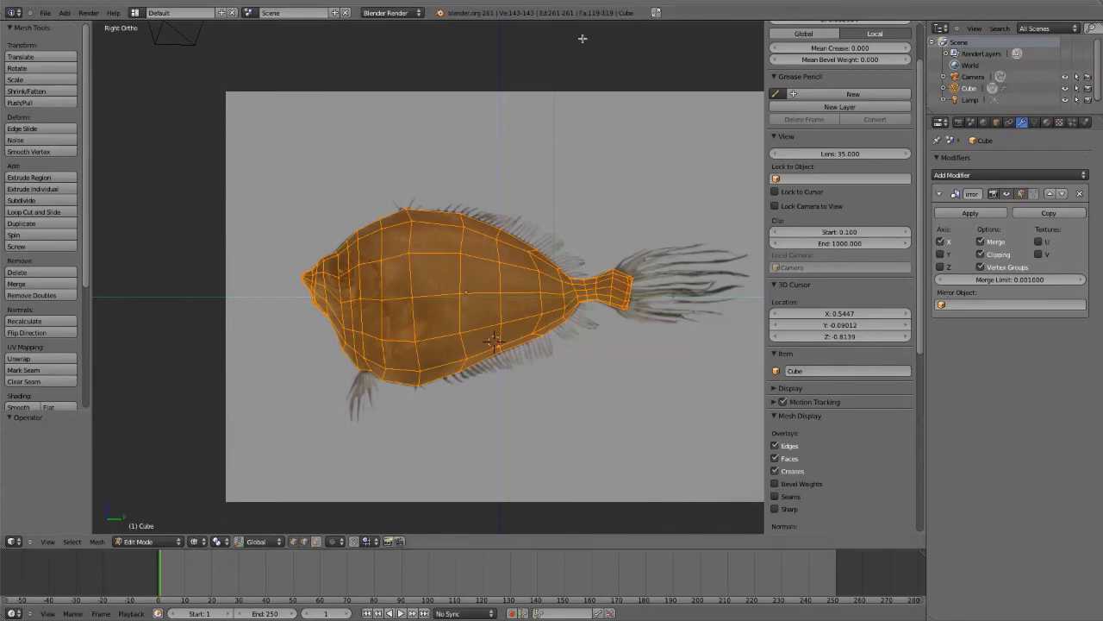
scroll(394, 321, "up", 4)
scroll(394, 320, "down", 1)
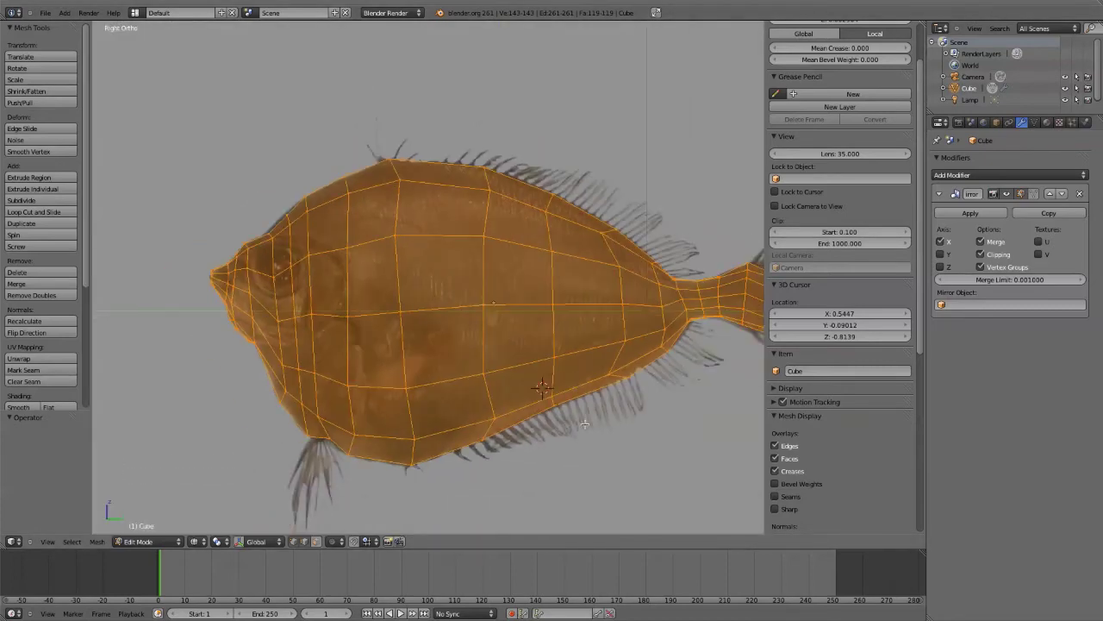
scroll(584, 422, "up", 4)
scroll(580, 427, "down", 2)
- Hide the whole mesh in solid shading to examine the reference fish's outline, then reveal it and return to wireframe
key("z")
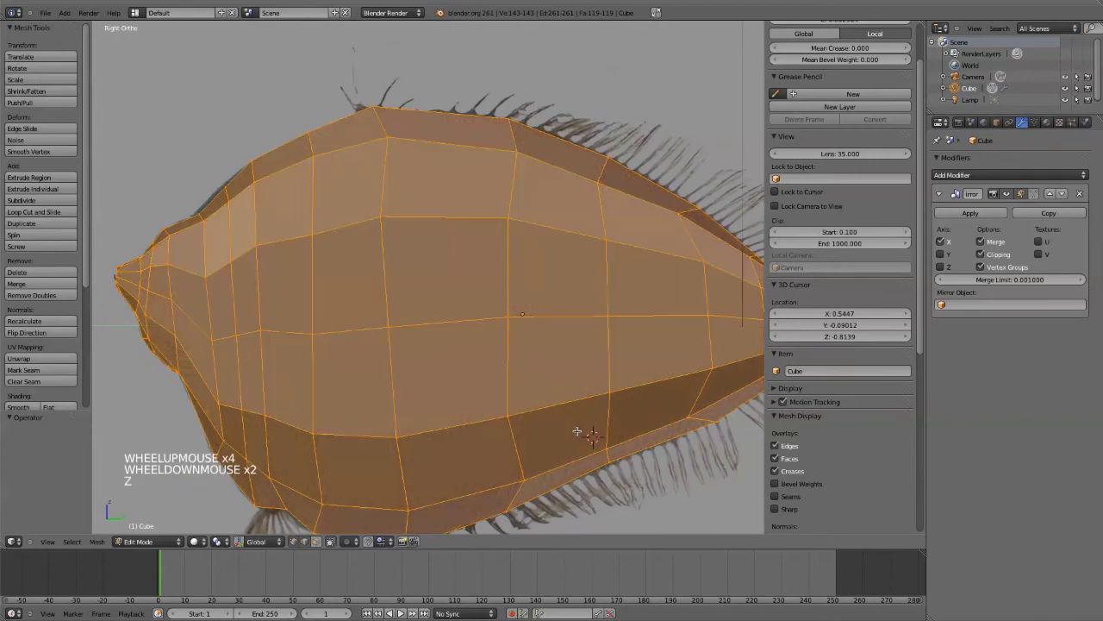
key("h")
middle_click_drag(581, 428, 434, 351, "shift")
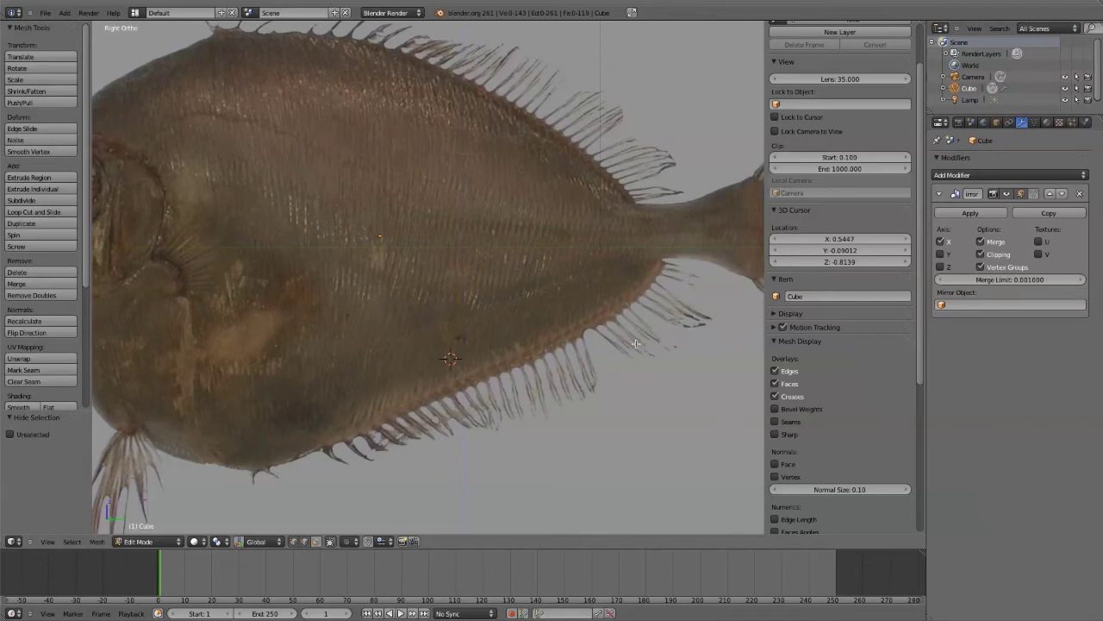
key("alt+h")
key("alt+z")
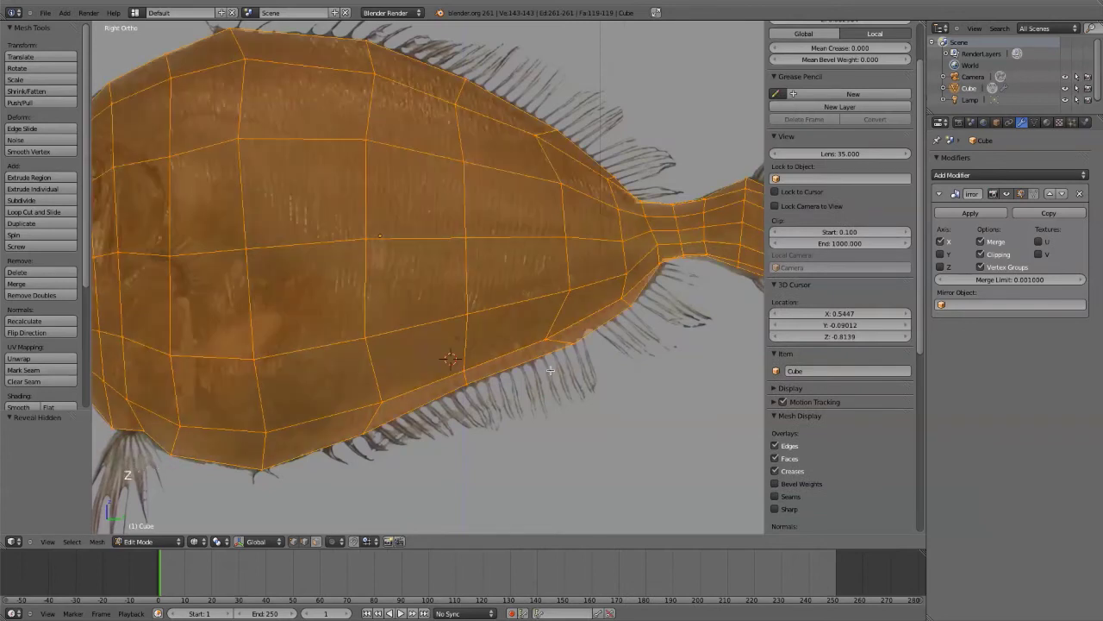
- Move the rear belly vertices along the anal fin base to follow the reference edge and even out the edge loops
left_click(359, 432)
key("g")
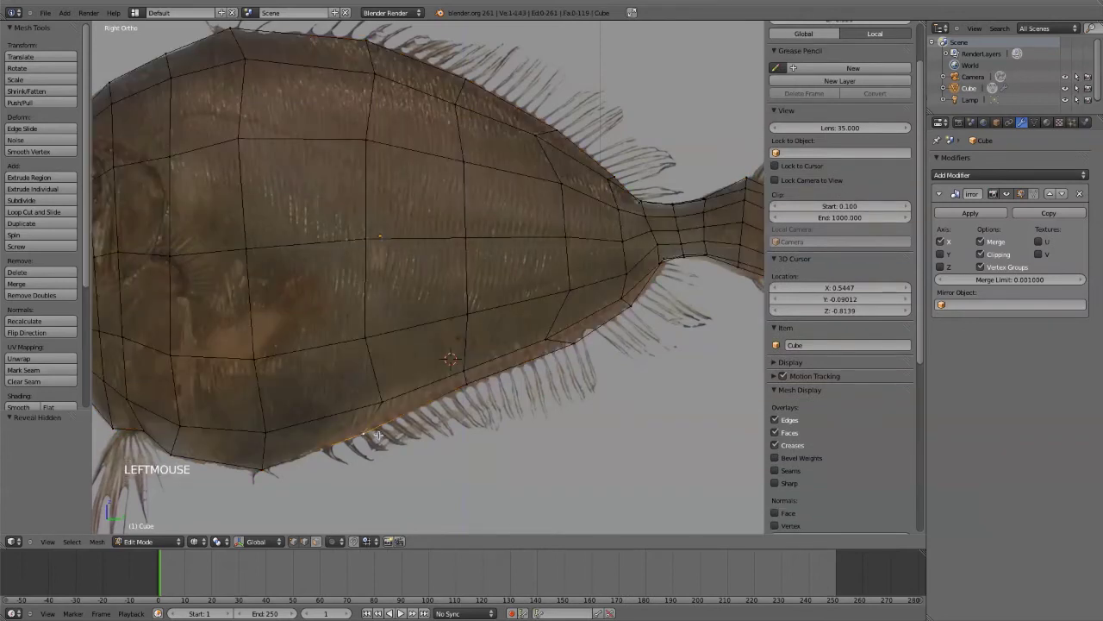
left_click(436, 403)
left_click(463, 381)
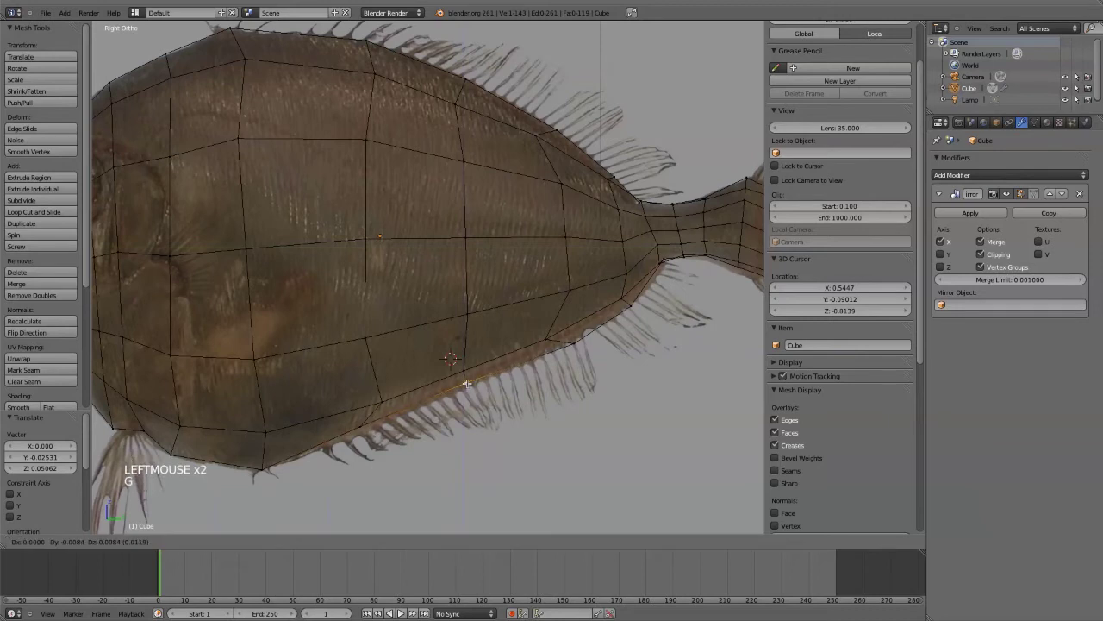
key("g")
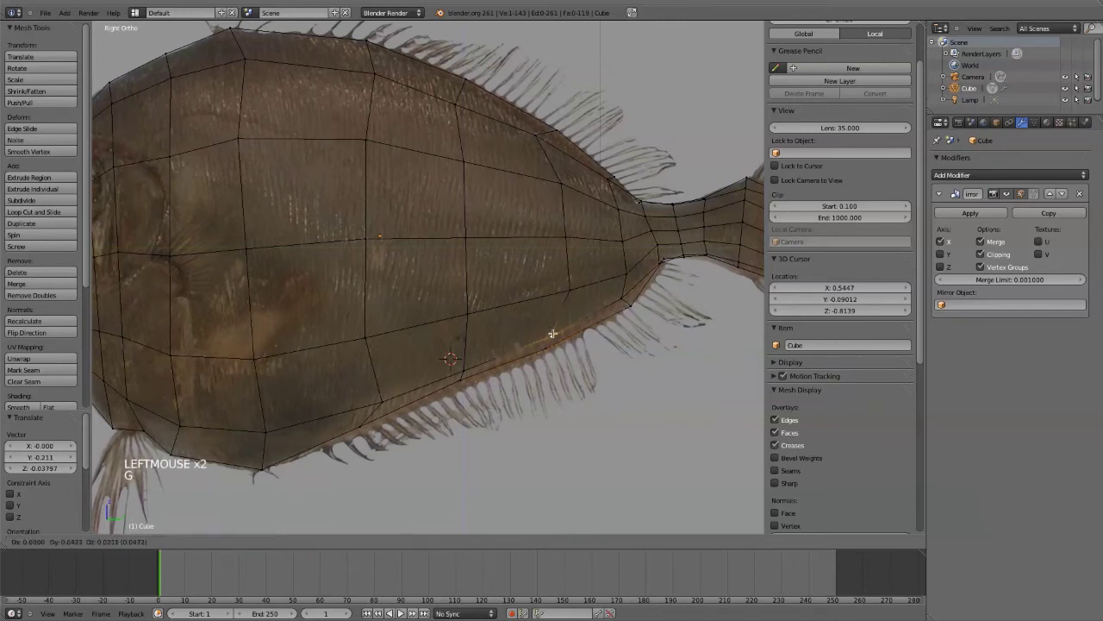
left_click(561, 331)
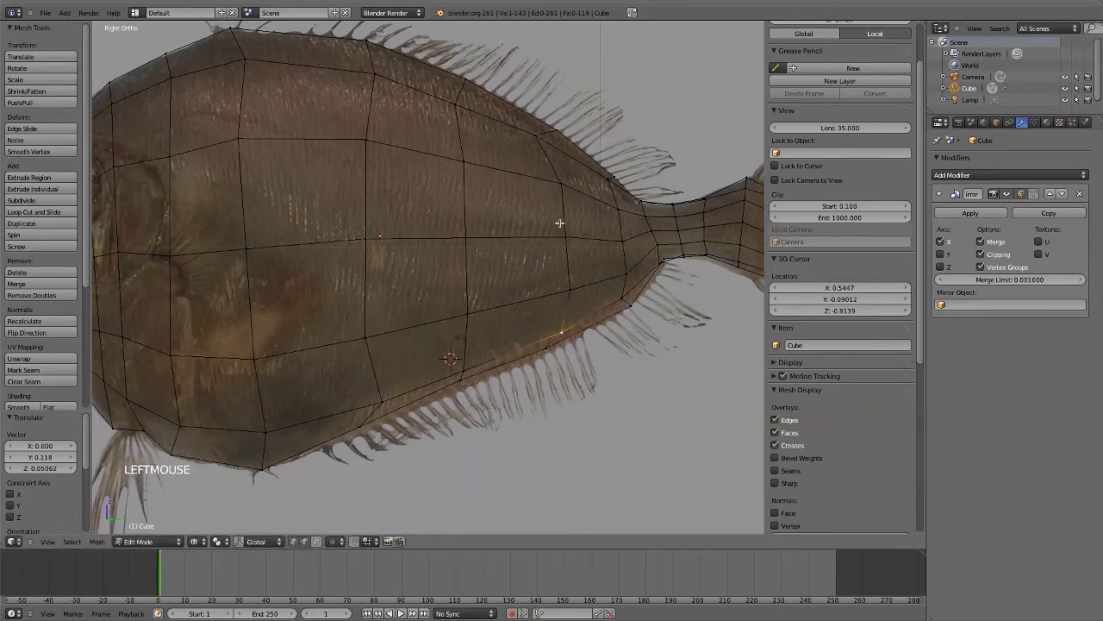
- Move the rear upper outline vertices of the body mesh onto the dorsal fin base in the reference image
left_click(554, 132)
key("g")
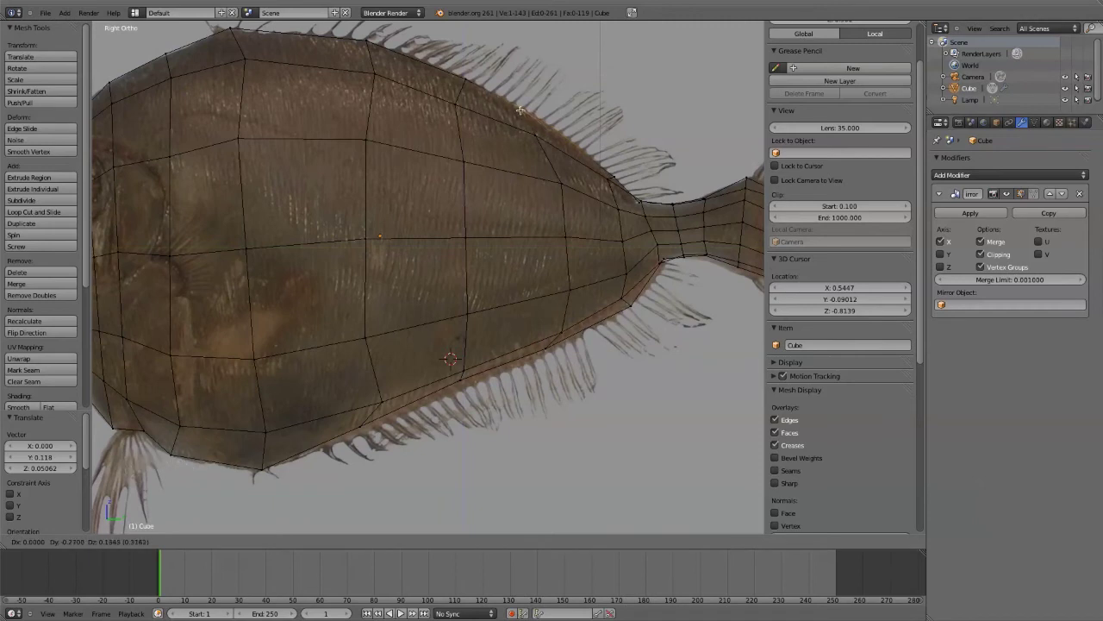
left_click(520, 109)
left_click(615, 176)
key("g")
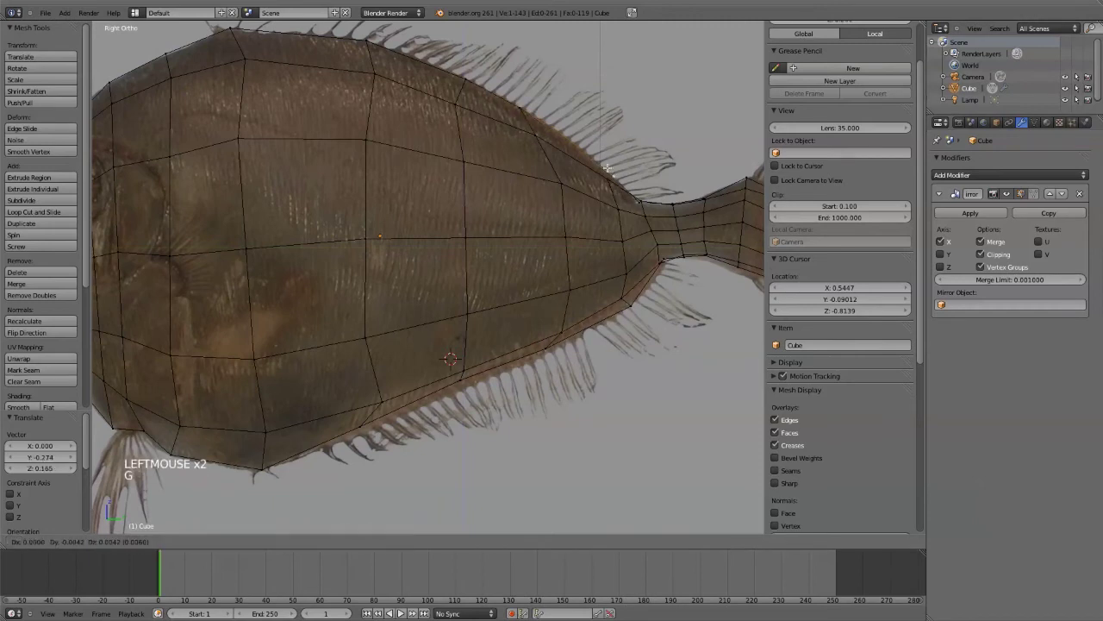
left_click(606, 169)
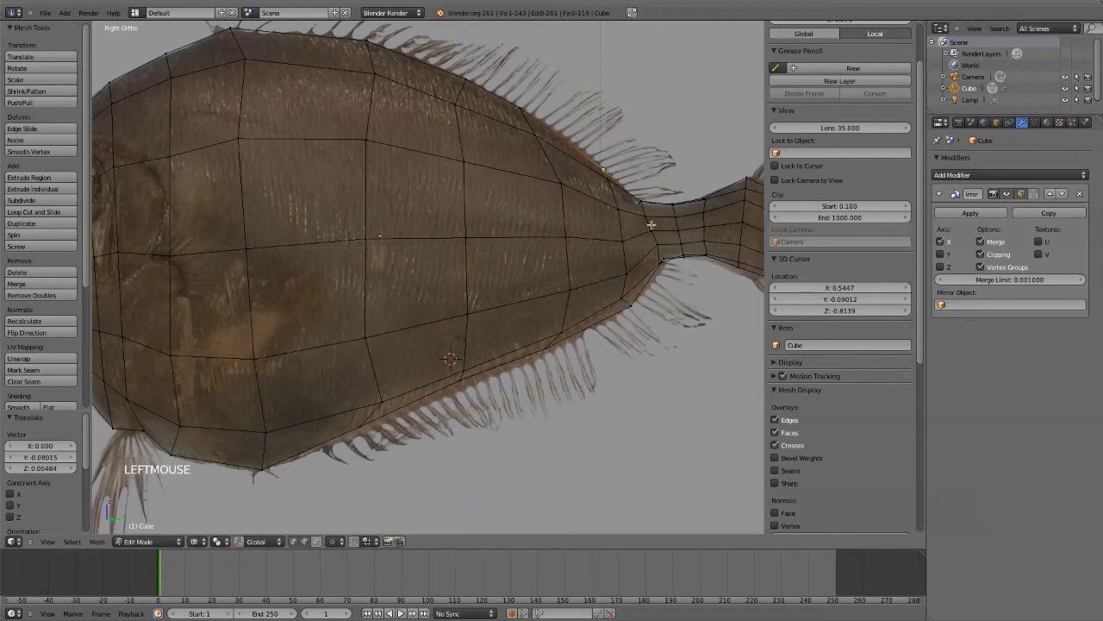
left_click(477, 72)
key("g")
left_click(436, 67)
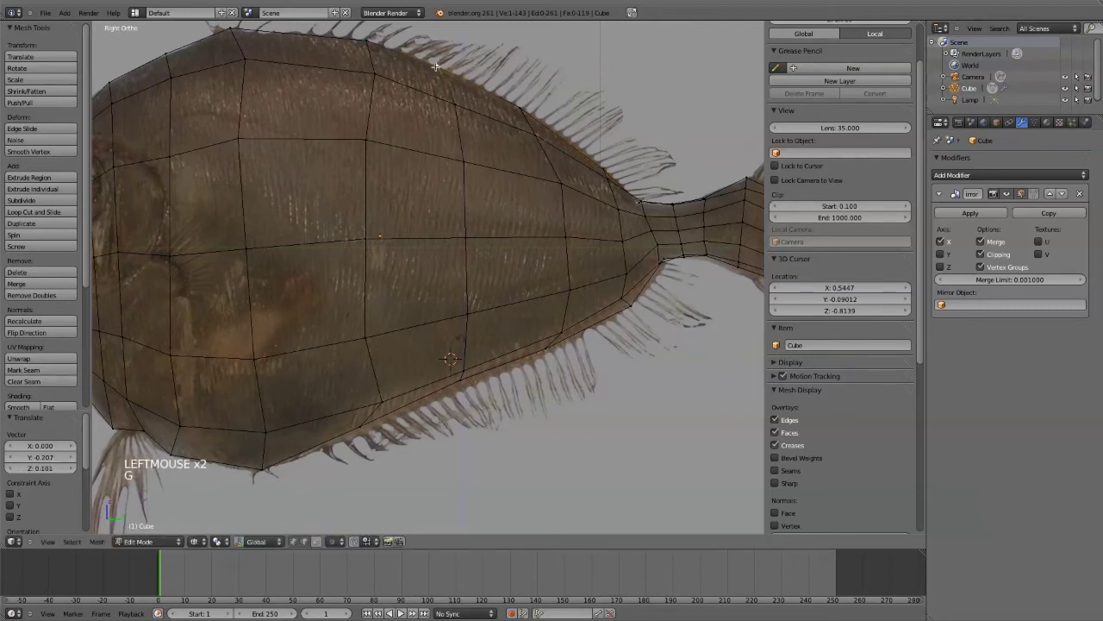
left_click(436, 66)
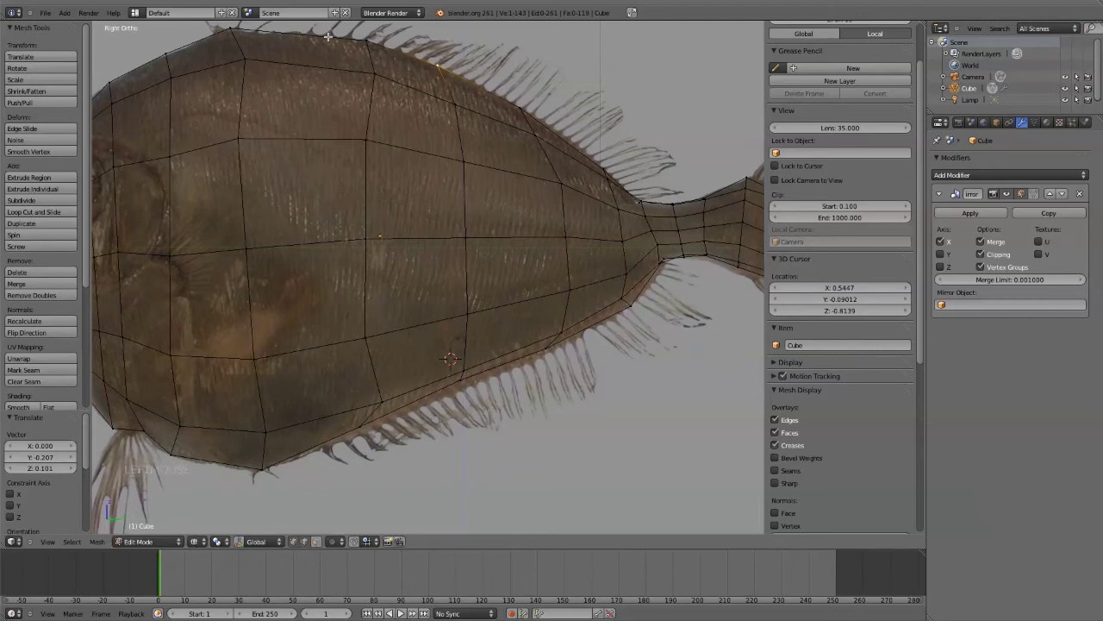
- Reposition the outline vertex at the highest point of the back to follow the reference fish's upper edge
scroll(370, 58, "down", 3)
middle_click_drag(320, 164, 422, 155, "shift")
left_click(394, 113)
left_click(398, 110)
left_click_drag(399, 110, 404, 113)
scroll(404, 113, "down", 2)
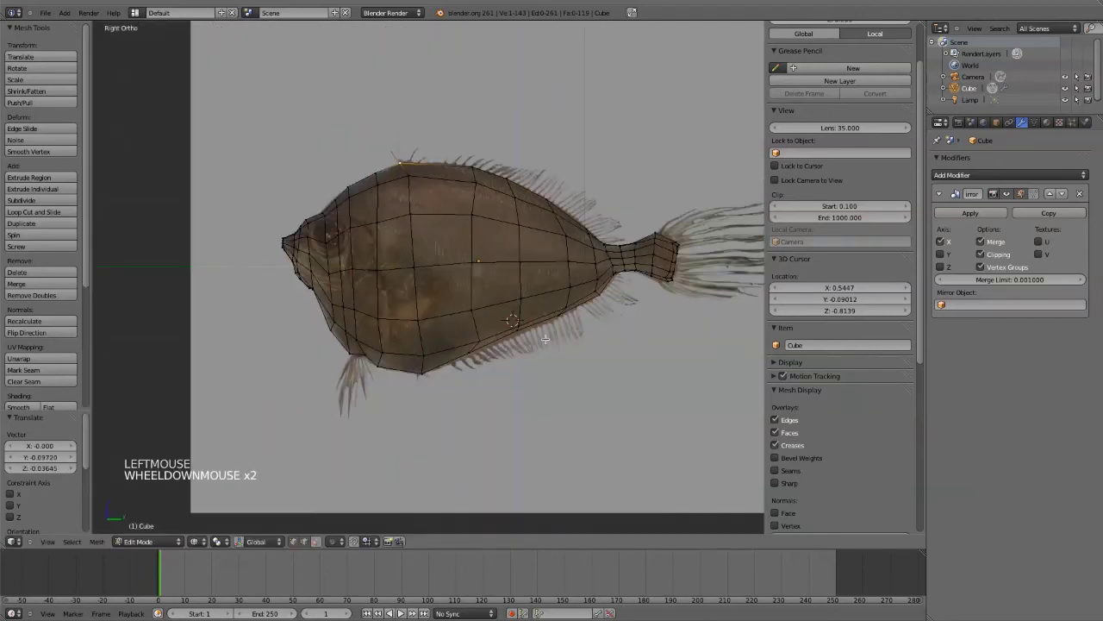
- Move the lower outline vertex where the body meets the tail stalk to match the reference edge
scroll(584, 319, "up", 4)
middle_click_drag(517, 302, 554, 362, "shift")
scroll(584, 319, "up", 2)
left_click(623, 266)
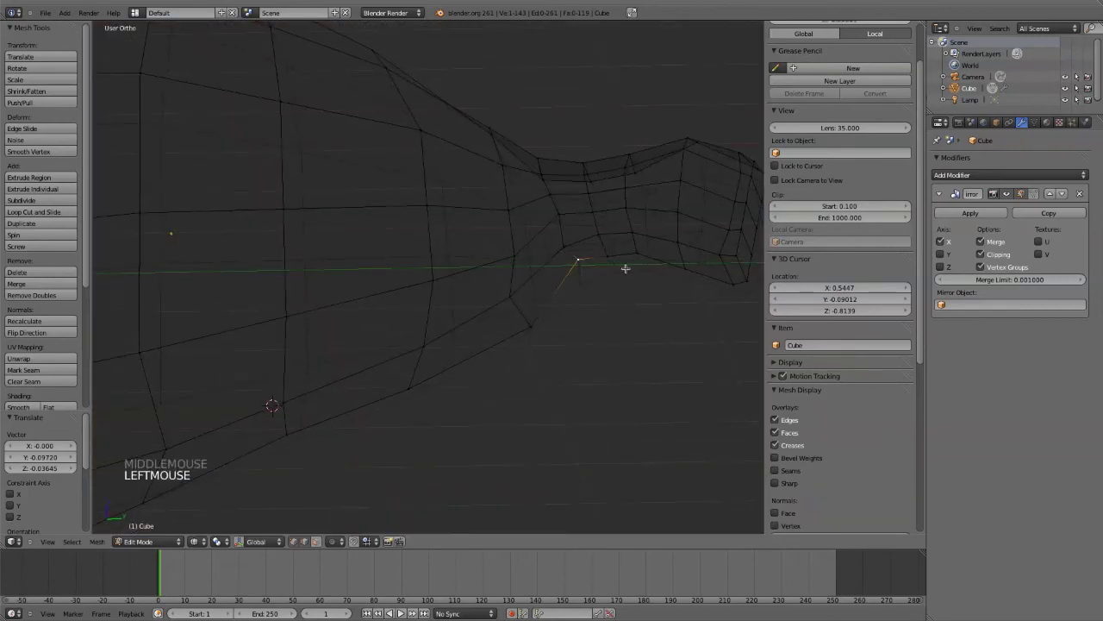
key("KP_1")
key("KP_3")
key("g")
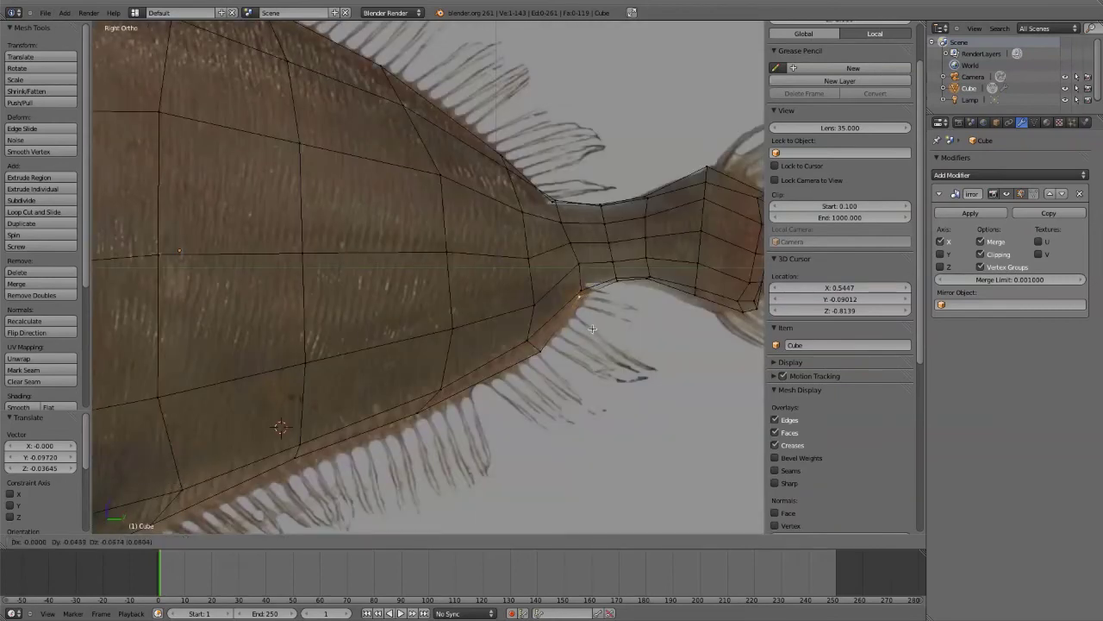
left_click(595, 329)
- Fit the rear belly outline vertices to the anal fin base up to the start of the tail stalk
scroll(533, 353, "down", 2)
middle_click_drag(533, 353, 593, 342, "shift")
scroll(508, 386, "up", 2)
left_click(508, 386)
key("g")
left_click(508, 386)
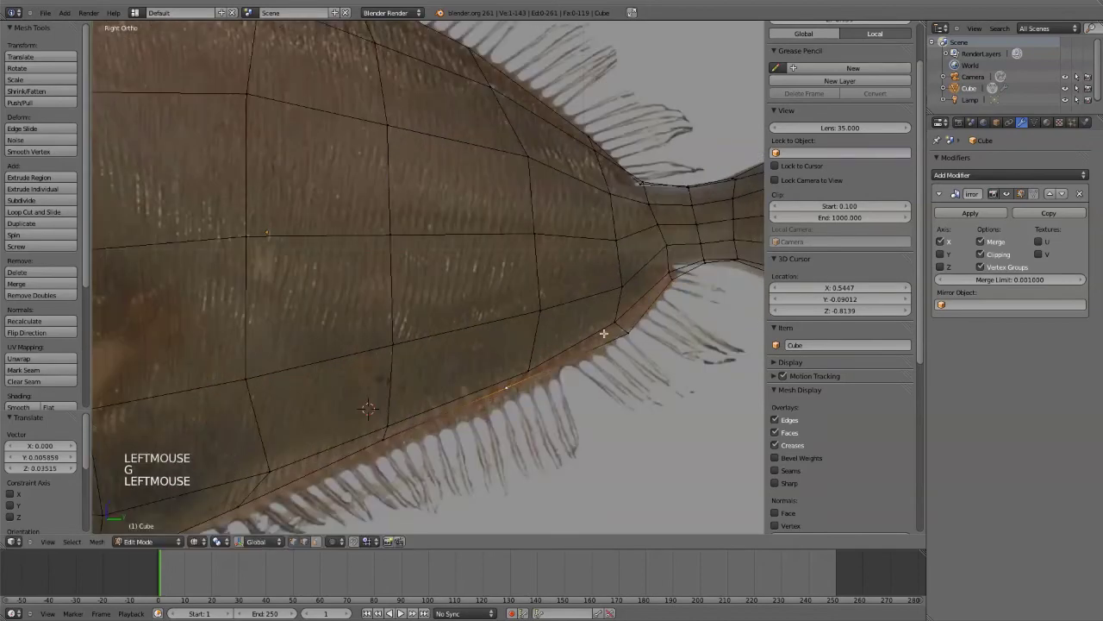
left_click(604, 333)
key("g")
left_click(608, 328)
left_click(608, 328)
key("g")
left_click(664, 280)
scroll(664, 281, "down", 2)
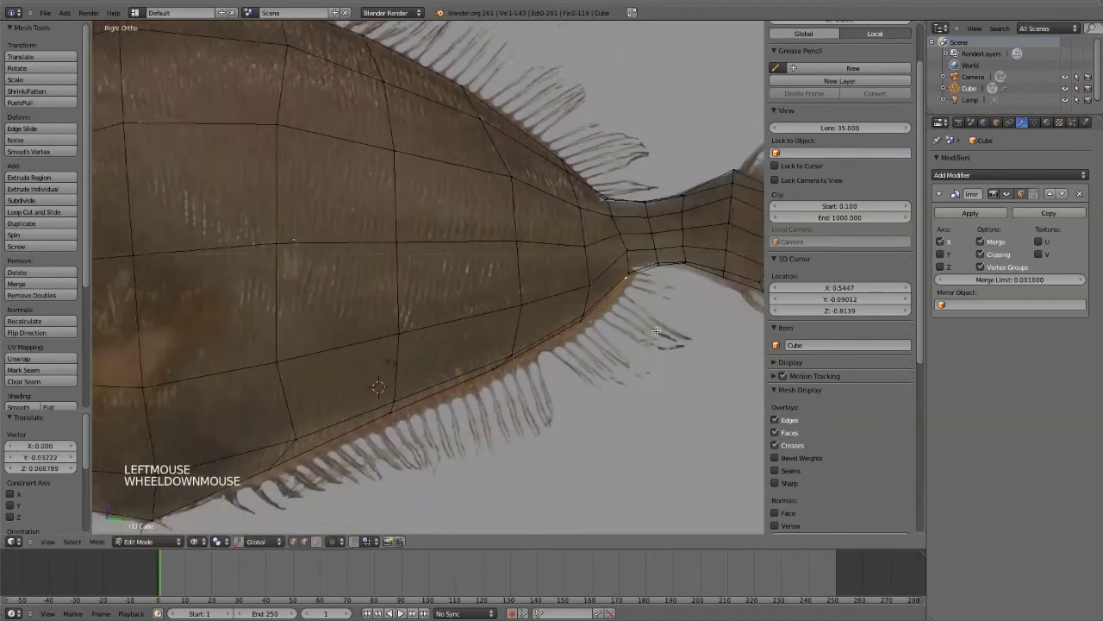
- Clear the selection and fine-tune an outline vertex on the underside of the tail stalk
scroll(664, 280, "up", 1)
key("a")
key("a")
left_click(717, 272)
key("g")
left_click(734, 279)
- Add a centred loop cut running lengthwise around the body between the mirror seam and the side of the mesh
scroll(733, 278, "down", 8)
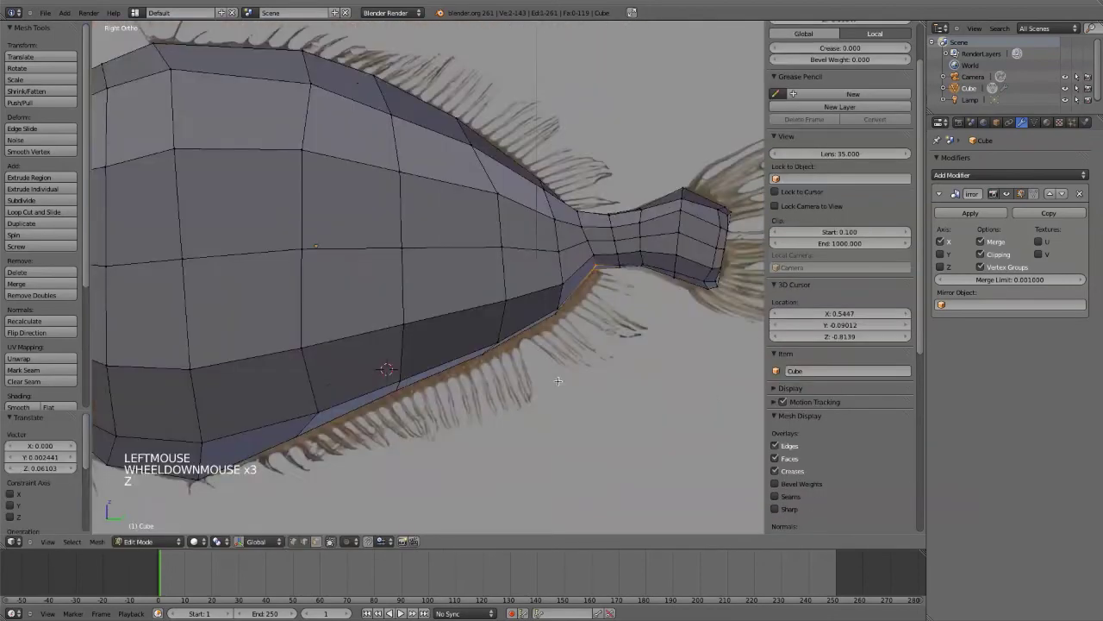
middle_click_drag(389, 399, 434, 301)
scroll(353, 288, "up", 5)
scroll(352, 288, "down", 2)
key("ctrl+r")
left_click(434, 301)
right_click(539, 301)
- Scale the new edge loop along Z by about 1.038 to round the body's front profile, then deselect it
key("KP_1")
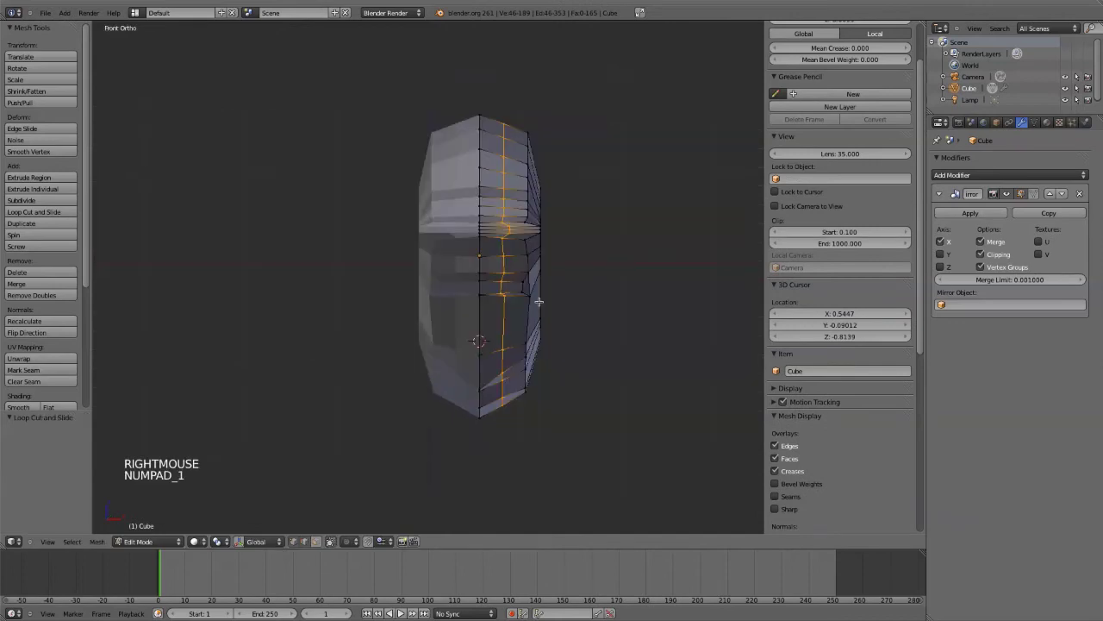
key("s")
key("z")
left_click(574, 323)
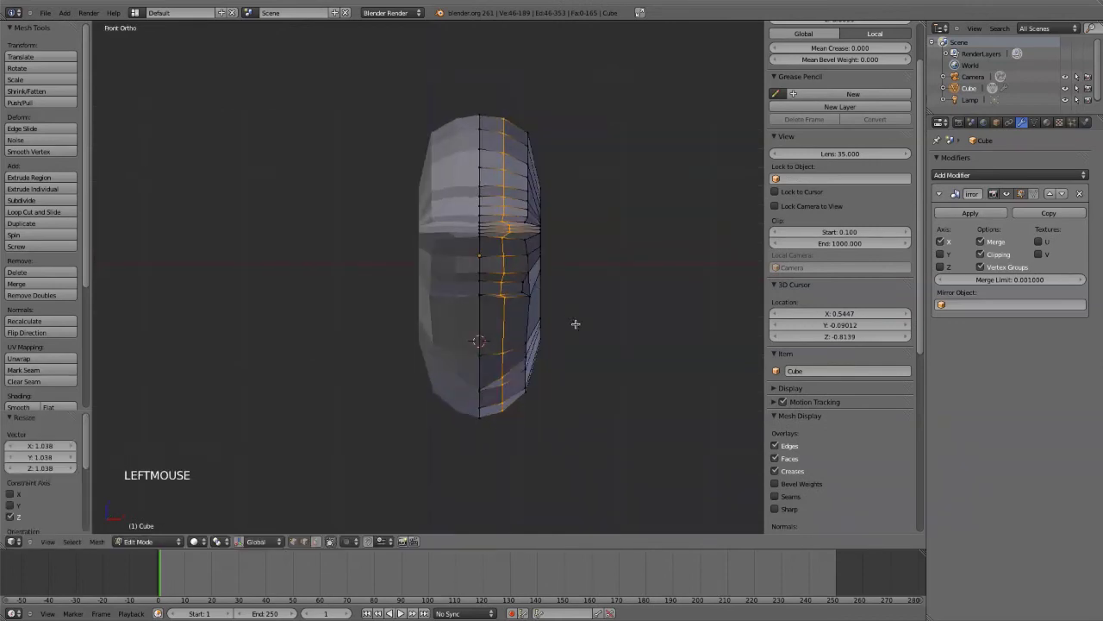
key("a")
- Select the edge loop along the middle of the flank and scale it along X by about 2.447
middle_click_drag(574, 324, 452, 316)
left_click(501, 266, "alt")
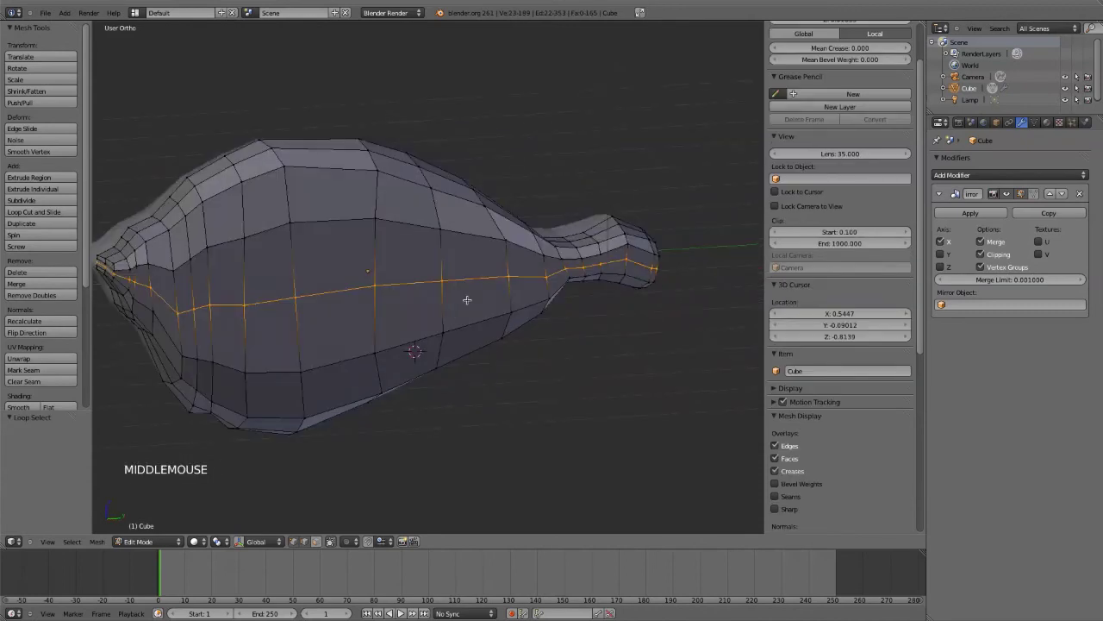
key("KP_1")
key("s")
key("x")
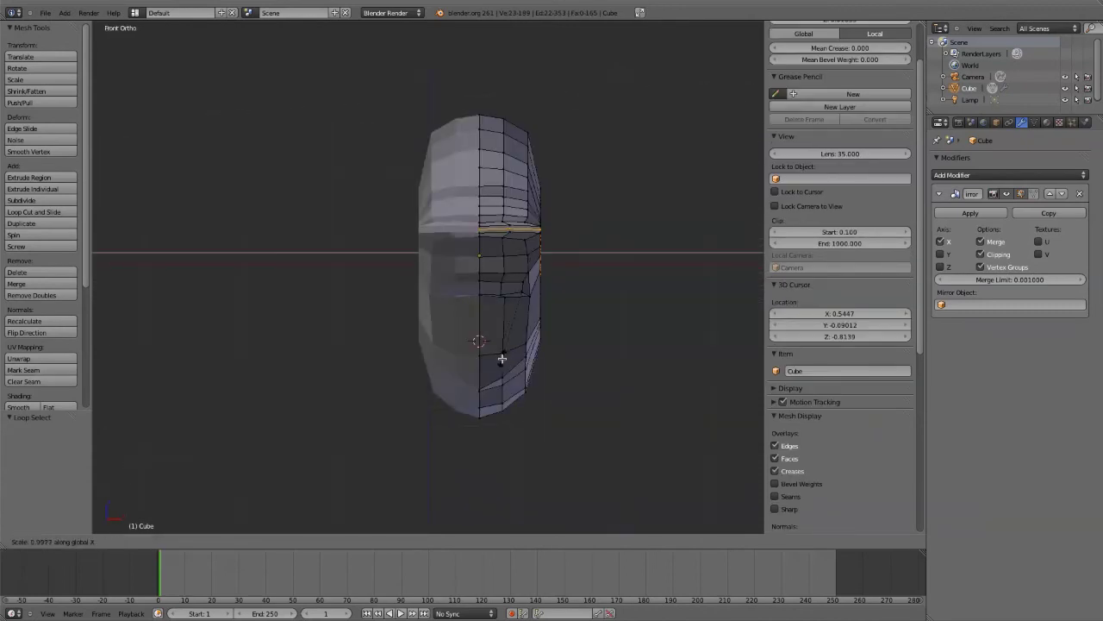
left_click(399, 470)
- Move the protruding vertex at the side of the mouth inward and slightly down in the front view
middle_click_drag(630, 224, 362, 311)
middle_click_drag(363, 310, 394, 298)
scroll(399, 296, "up", 6)
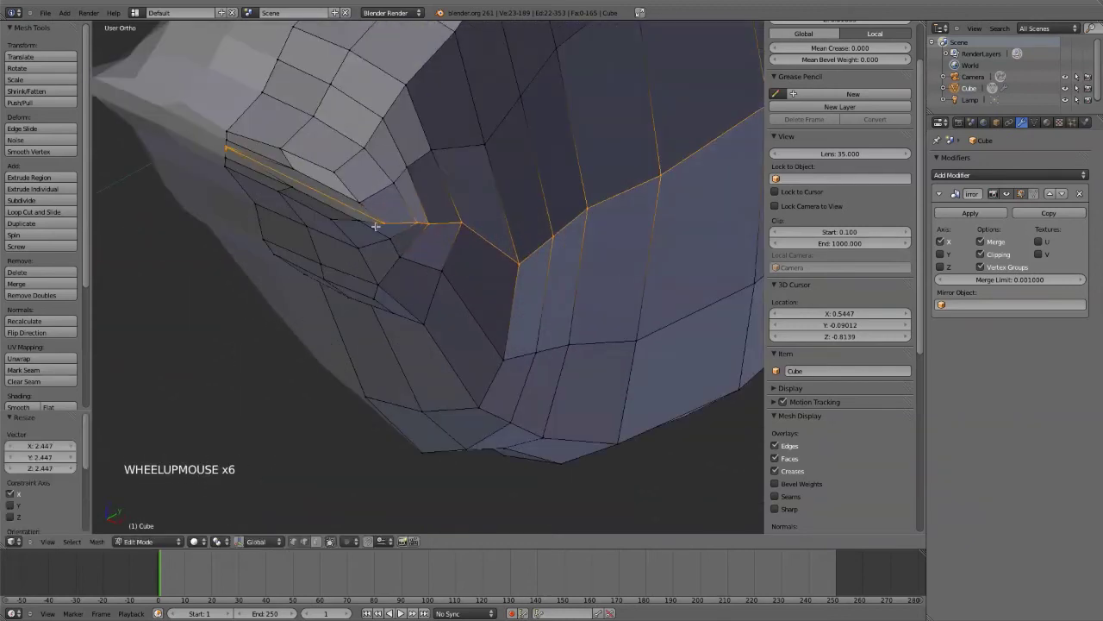
left_click(383, 223)
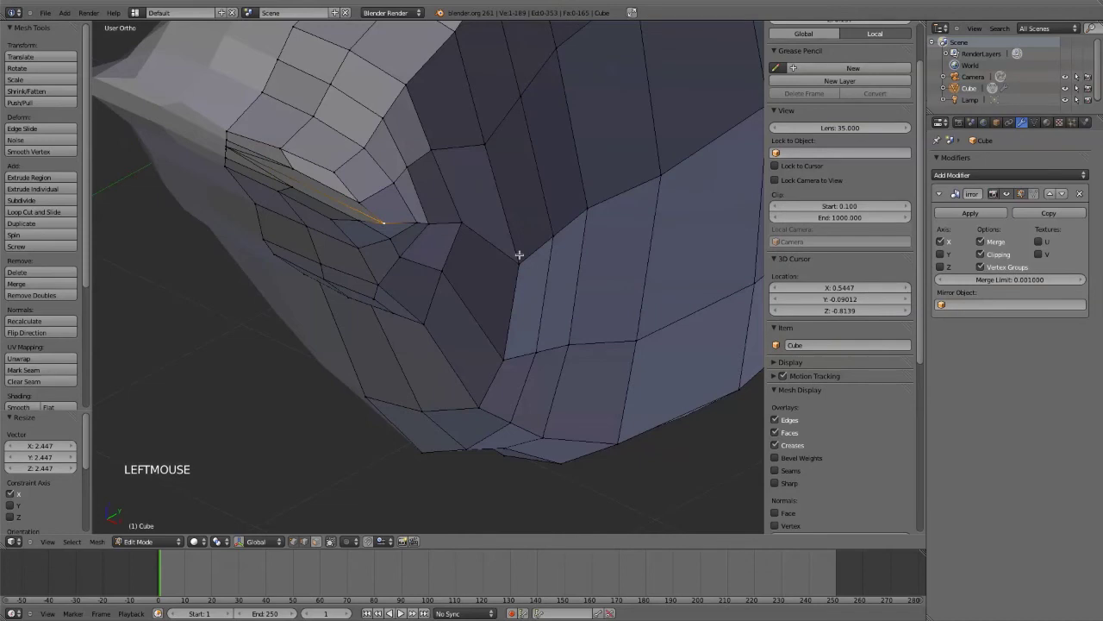
key("KP_1")
scroll(626, 219, "down", 1)
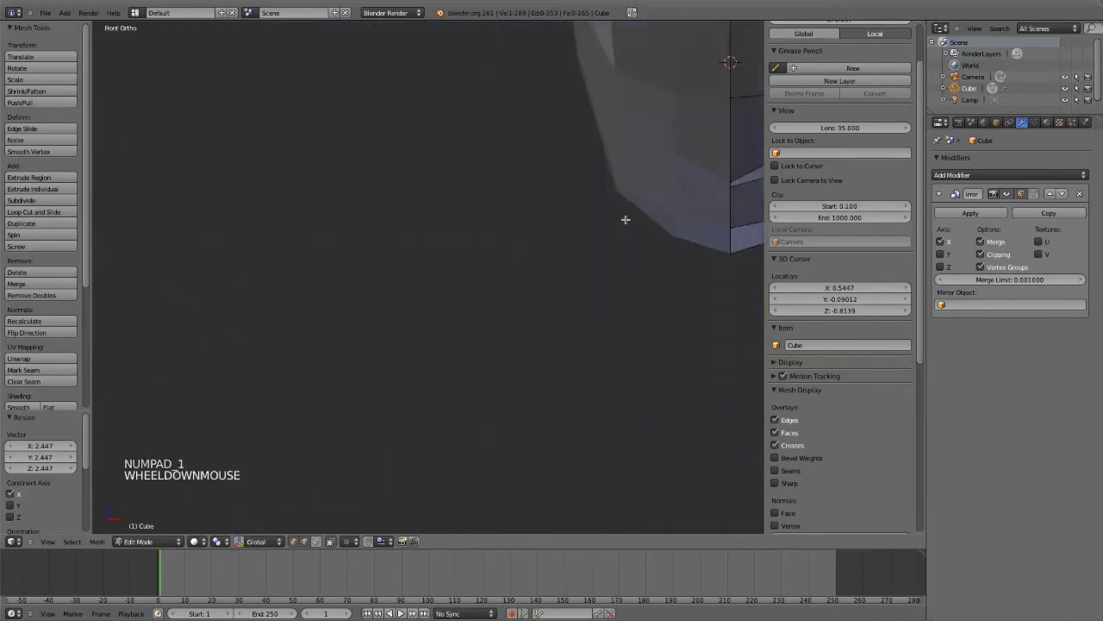
key("KP_Decimal")
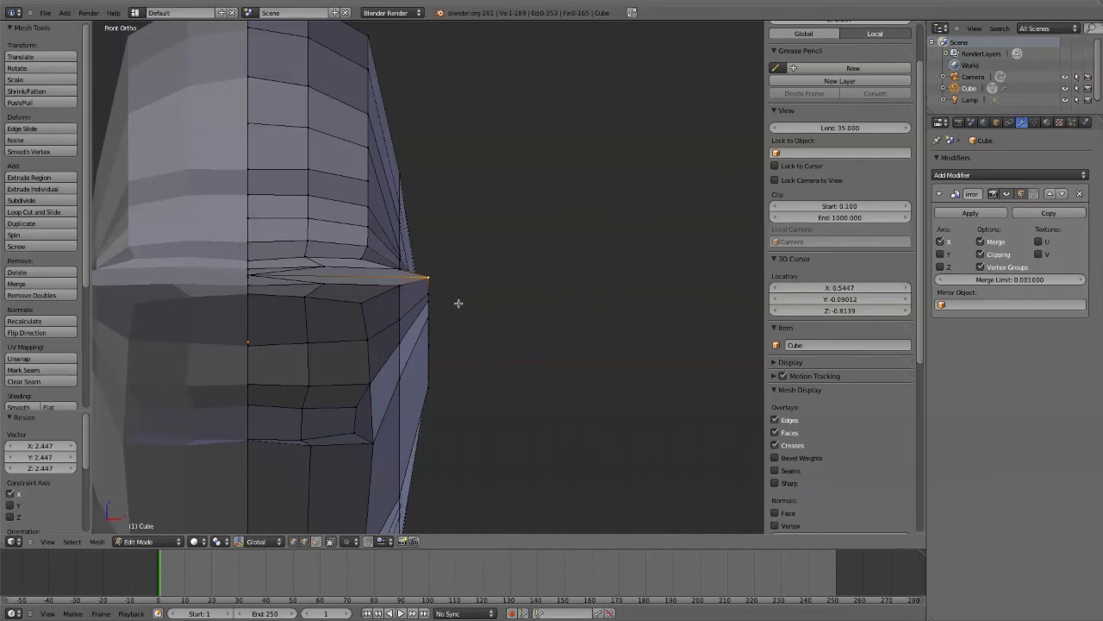
key("g")
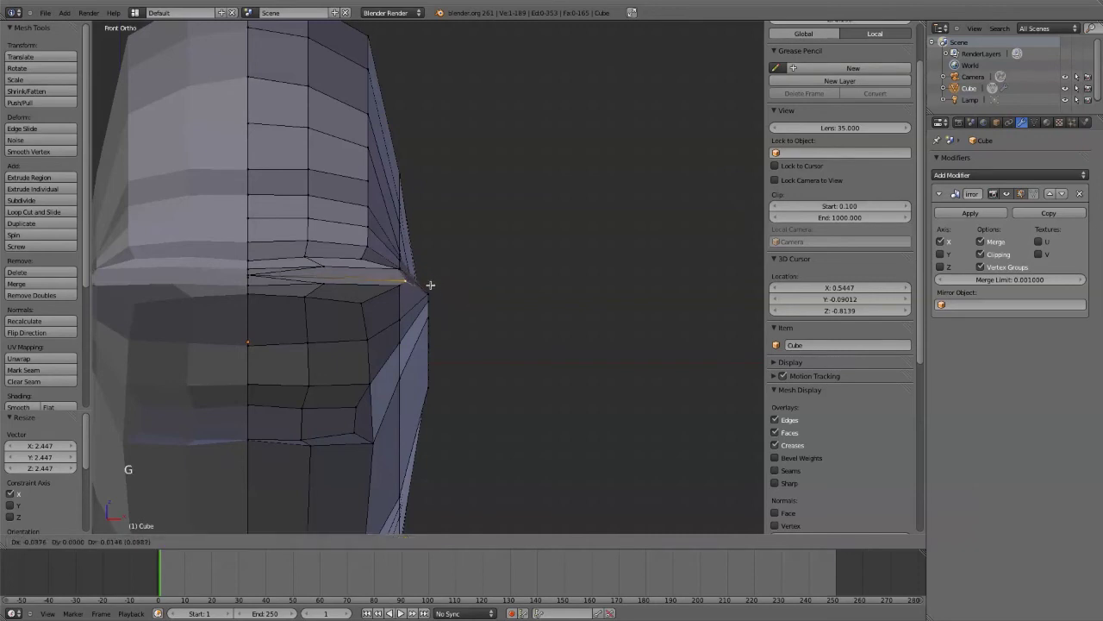
left_click(432, 283)
mouse_move(431, 283)
middle_mouse_down()
mouse_move(445, 298)
mouse_move(406, 311)
mouse_move(444, 298)
middle_mouse_up()
- Circle-select the vertices around the corner of the mouth and apply Smooth Vertex twice
key("a")
key("c")
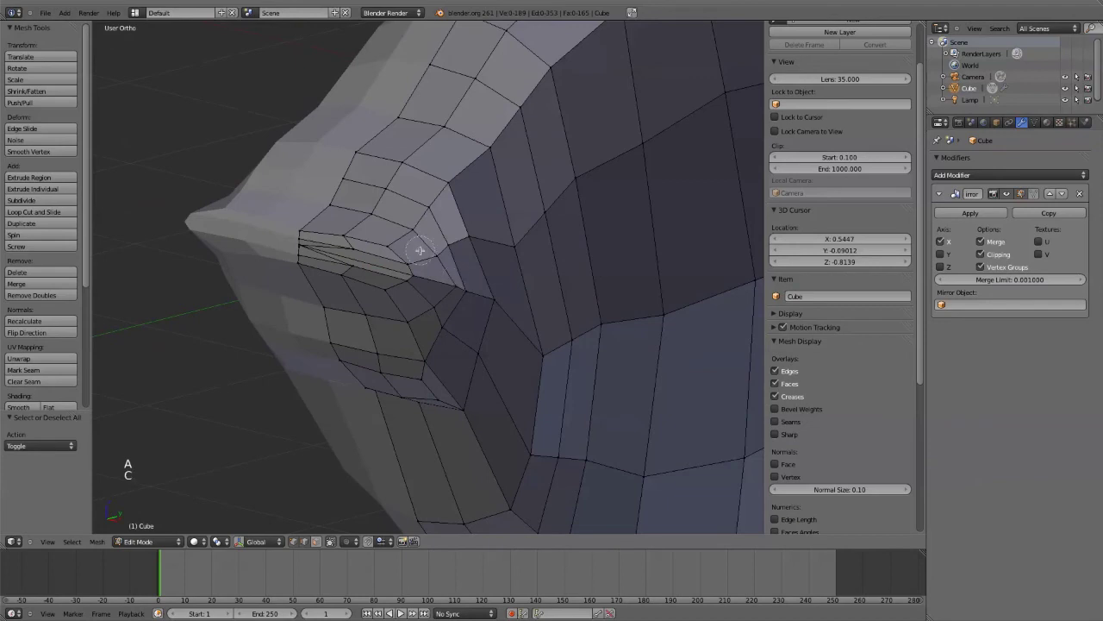
mouse_move(419, 249)
left_mouse_down()
mouse_move(413, 284)
mouse_move(470, 255)
mouse_move(421, 253)
mouse_move(425, 289)
mouse_move(456, 313)
left_mouse_up()
key("ctrl+v")
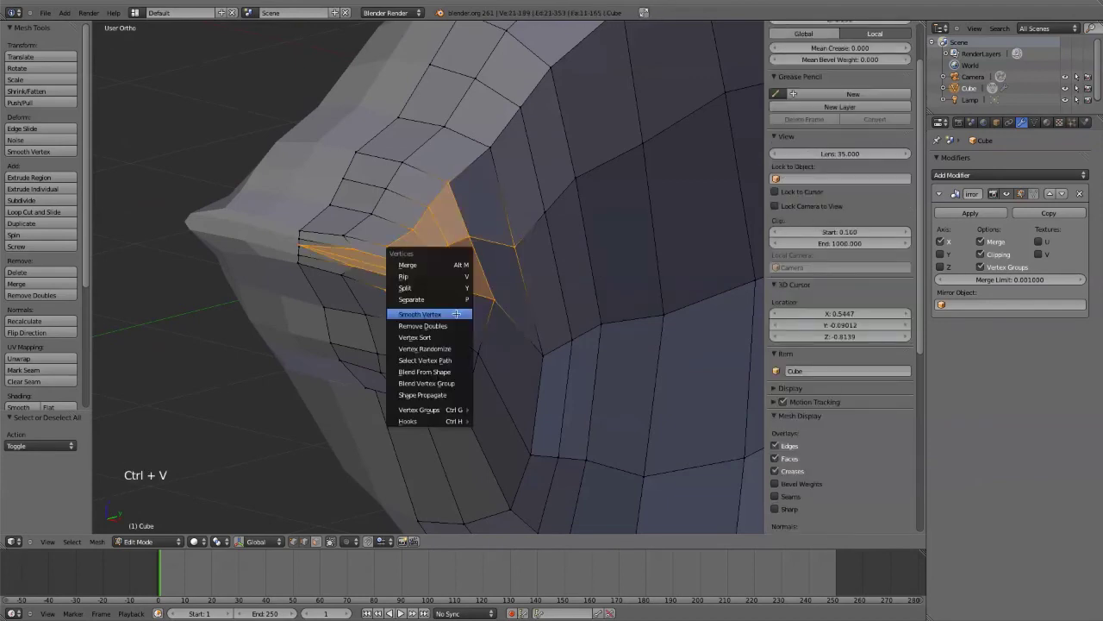
left_click(456, 315)
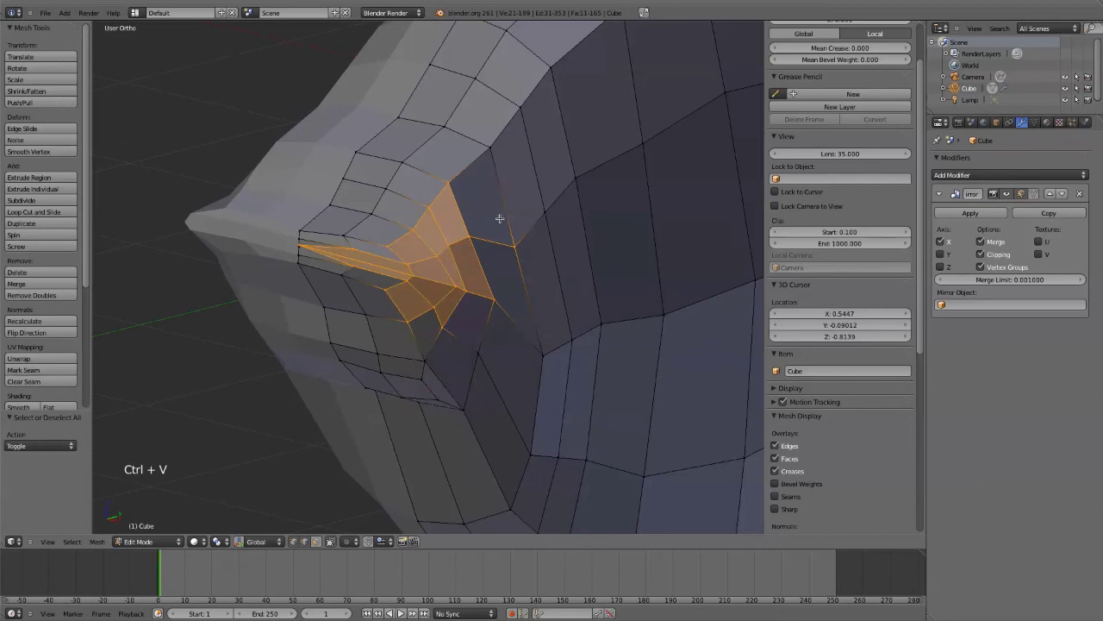
key("ctrl+v")
left_click(421, 316)
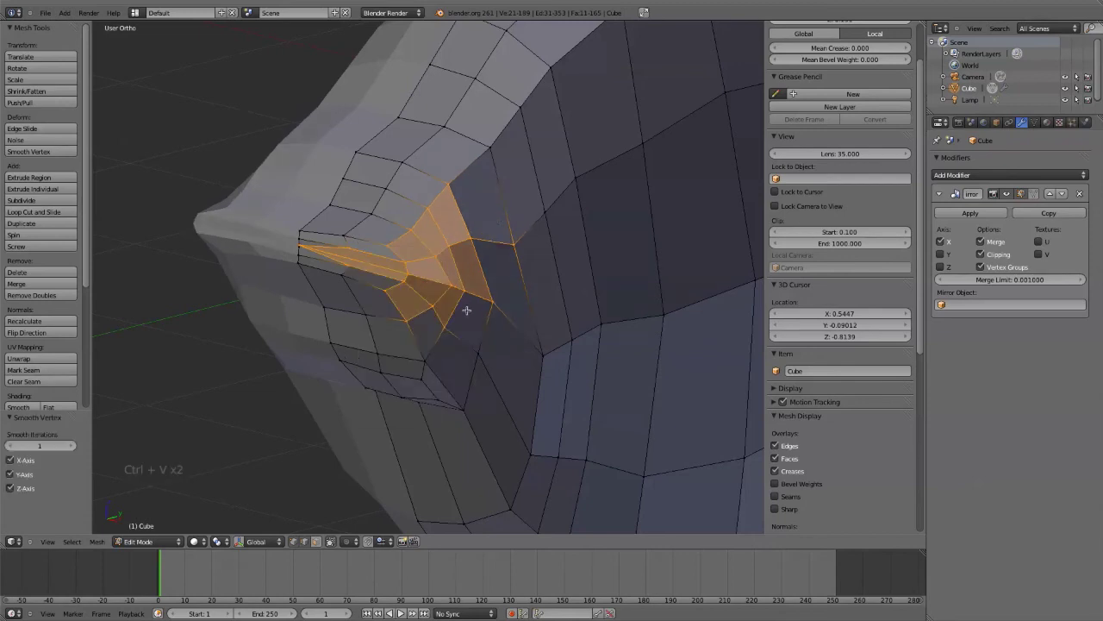
- Raise the smoothing iterations for the mouth corner vertices to 11
key("F6")
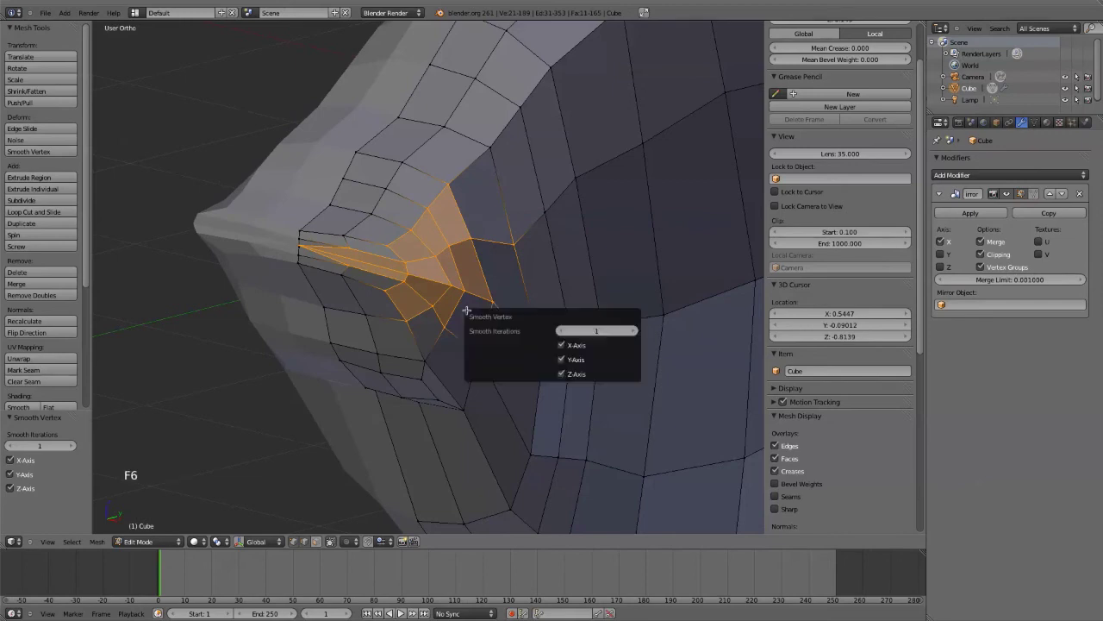
left_click(635, 331)
left_click(634, 331)
left_click(635, 331)
left_click(635, 331)
left_click(634, 331)
left_click(635, 331)
left_click(635, 331)
left_click(634, 331)
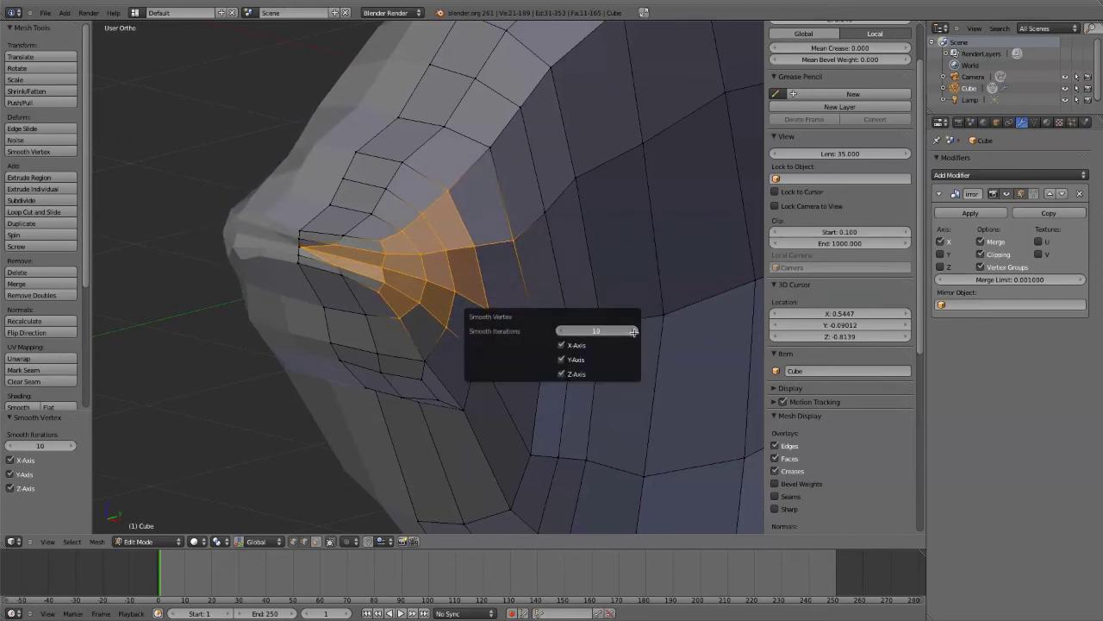
left_click(635, 331)
left_click(634, 332)
- Turn off the Mirror modifier's clipping and move the mouth vertex stuck on the centre line about 0.187 along X
middle_click_drag(345, 280, 316, 322)
scroll(278, 320, "up", 2)
scroll(227, 316, "up", 1)
scroll(315, 319, "up", 4)
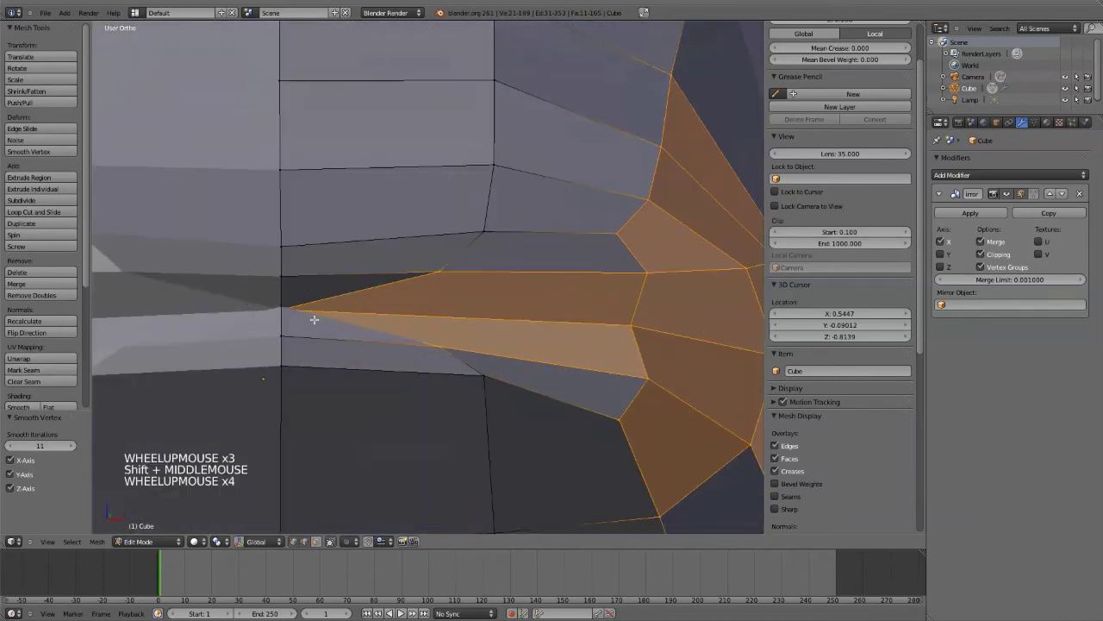
key("z")
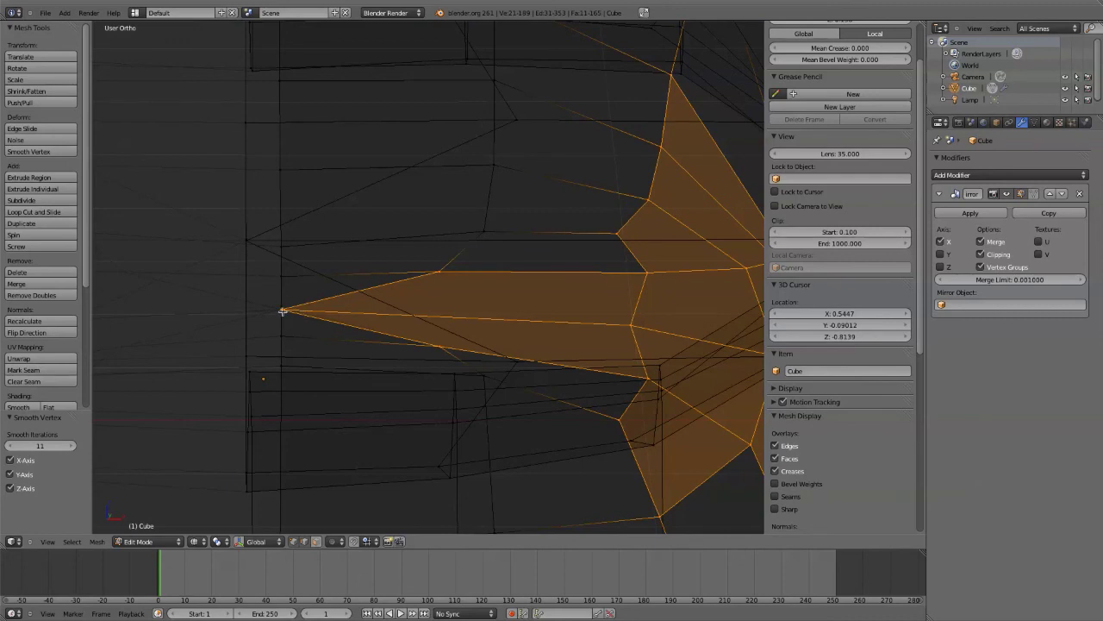
left_click(283, 312)
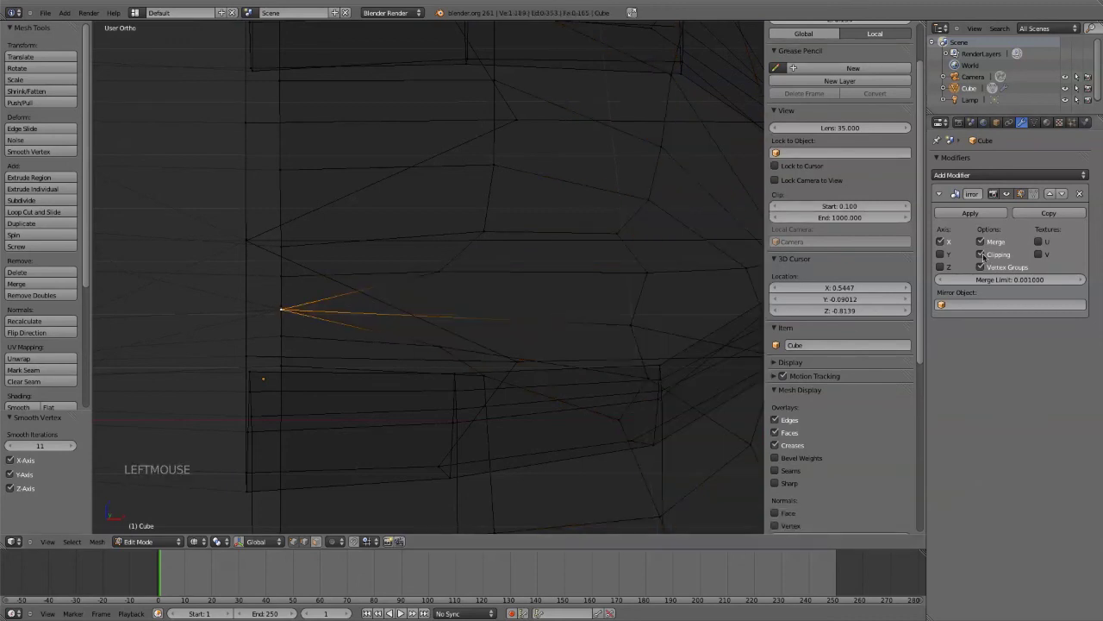
left_click(986, 254)
key("g")
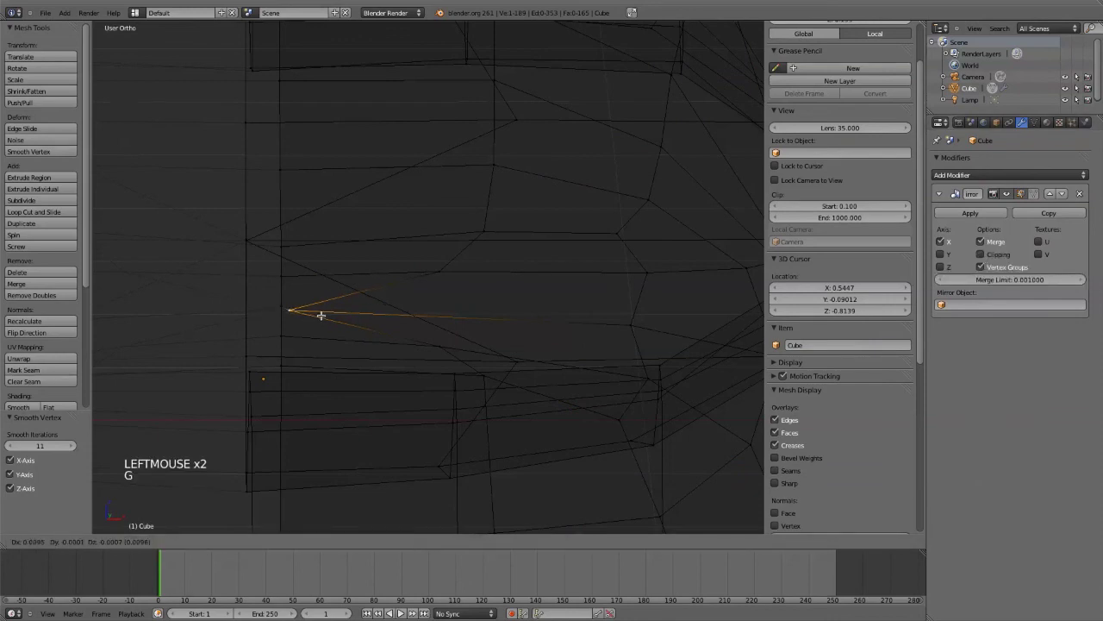
left_click(470, 317)
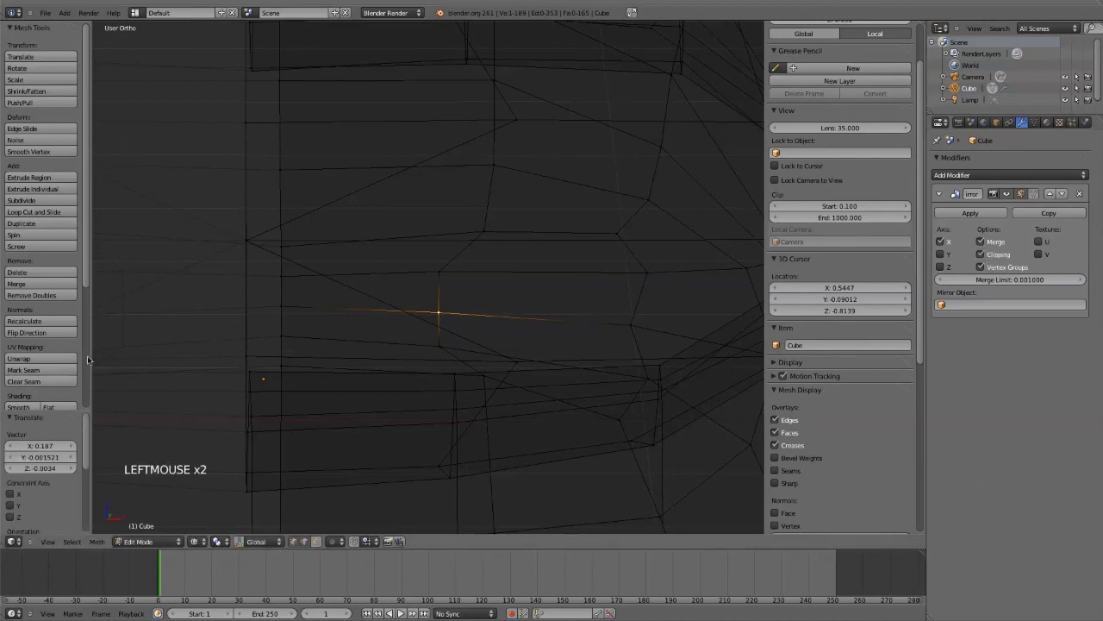
- Select the vertices ringing the side of the mouth and smooth them with 10 iterations
key("z")
scroll(487, 364, "down", 6)
mouse_move(487, 364)
middle_mouse_down()
mouse_move(551, 283)
mouse_move(419, 340)
mouse_move(494, 301)
mouse_move(505, 332)
middle_mouse_up()
scroll(419, 340, "down", 3)
scroll(419, 340, "up", 1)
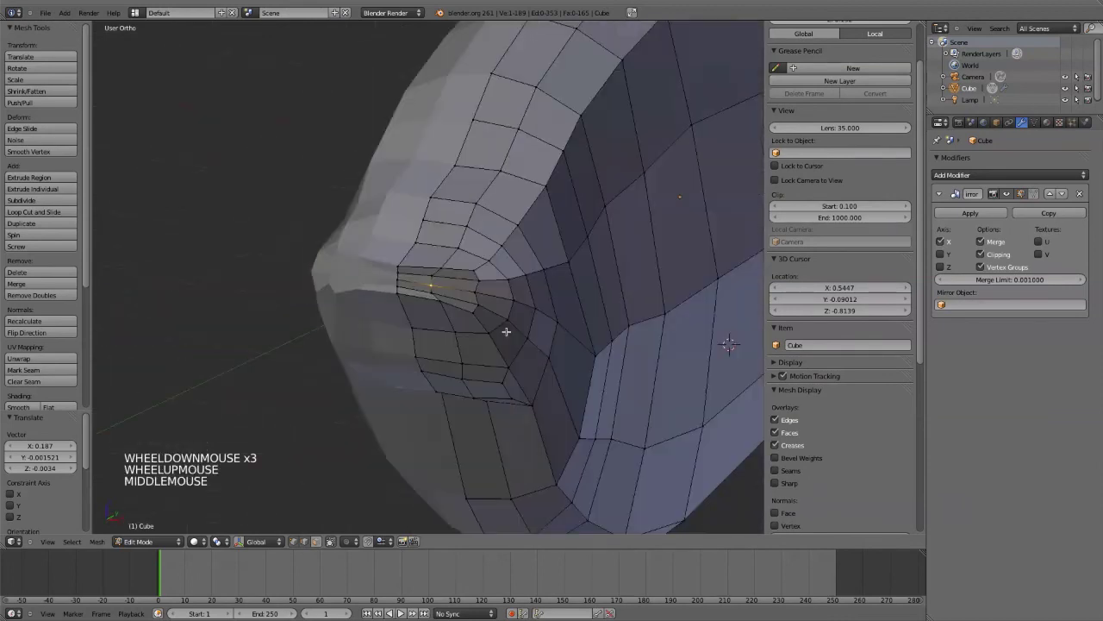
left_click(468, 270)
left_click(468, 270, "shift")
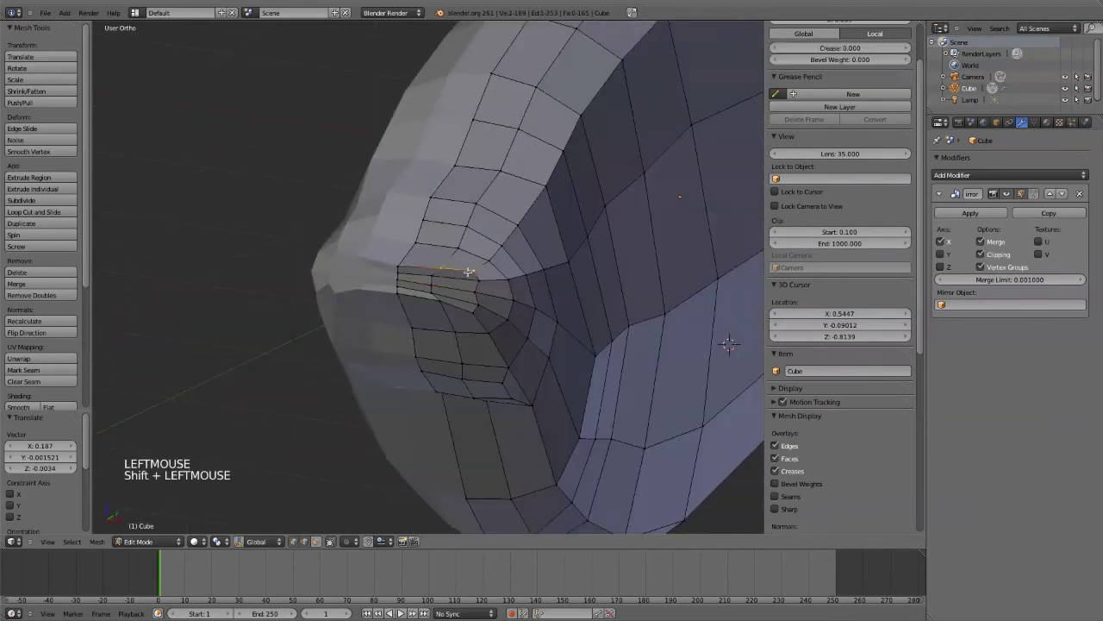
left_click(479, 282, "shift")
left_click(480, 300, "shift")
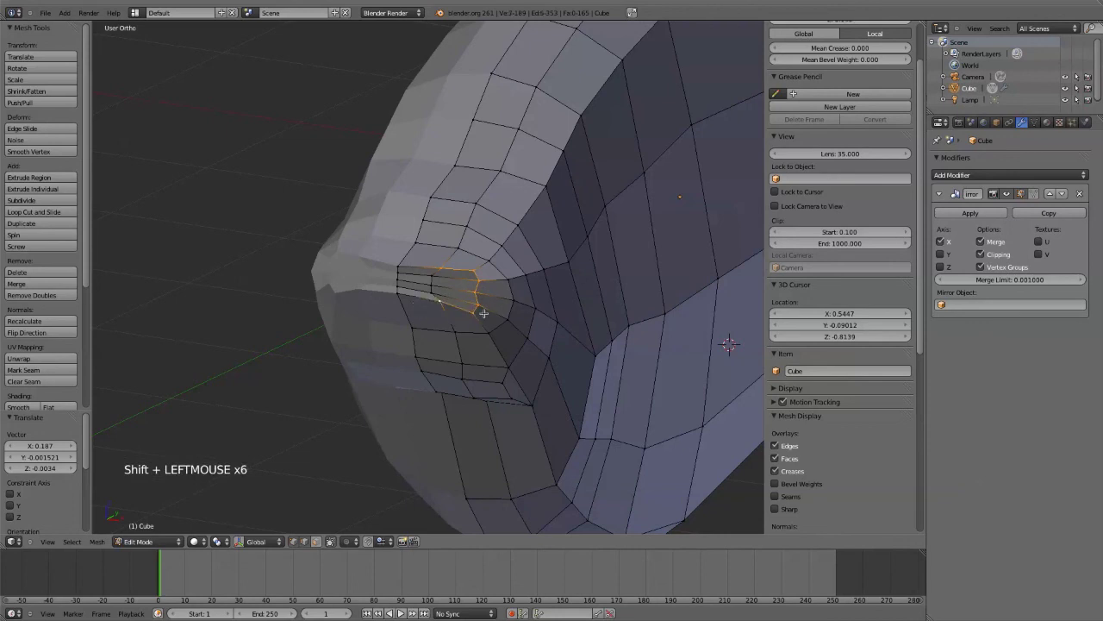
key("ctrl+v")
left_click(484, 313)
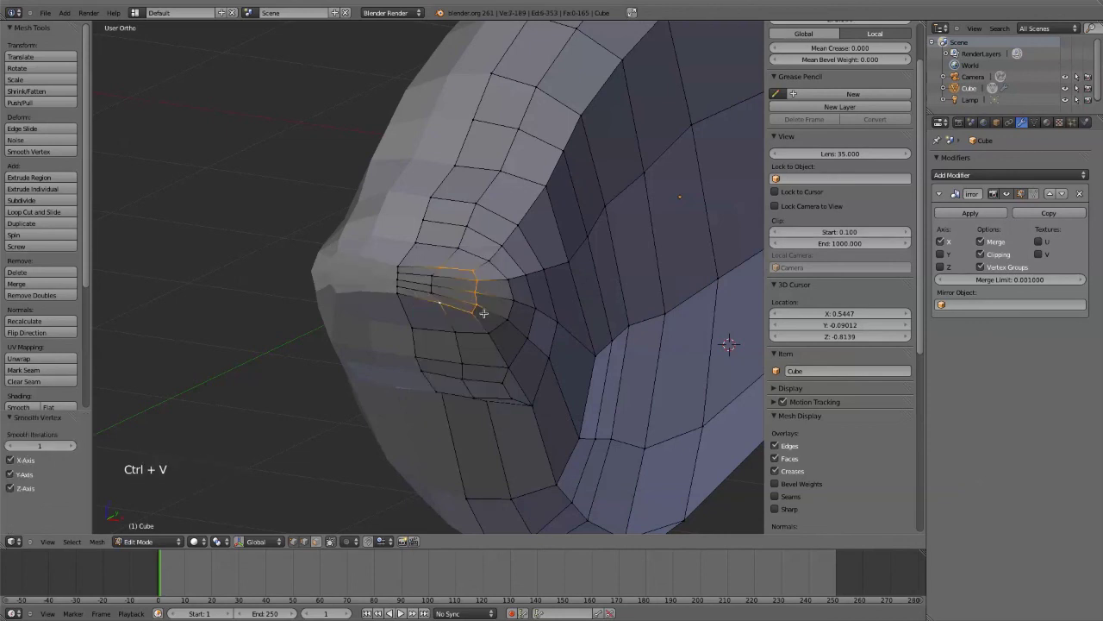
key("F6")
left_click_drag(649, 334, 652, 333)
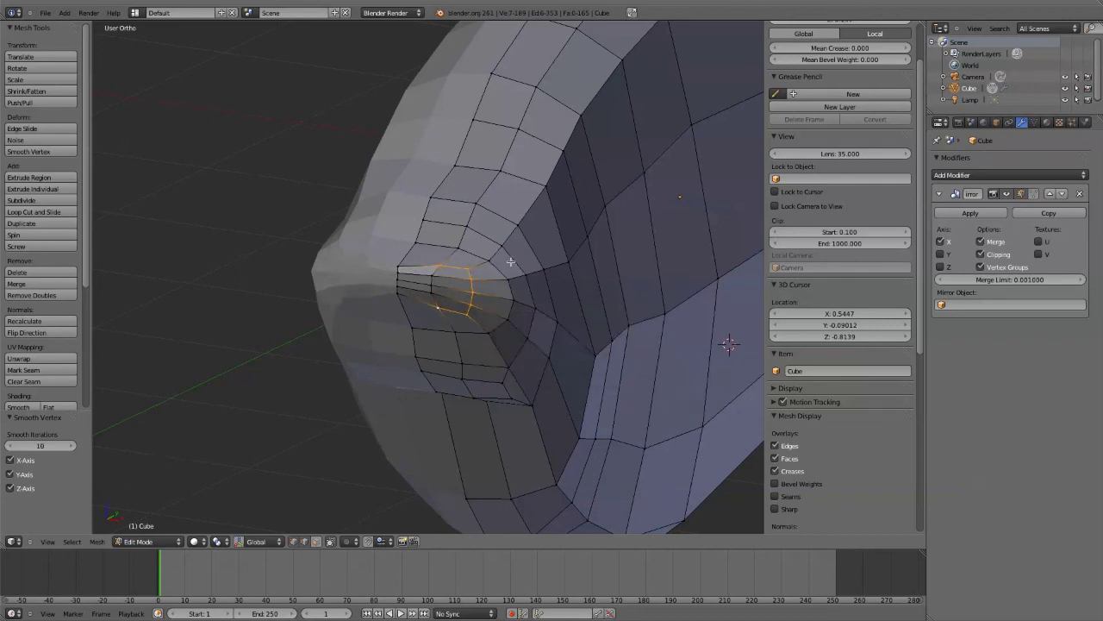
- Deselect everything and examine the body shape from the front, from the side against the reference, and in perspective
key("z")
key("z")
key("a")
middle_click_drag(537, 279, 480, 276)
key("KP_1")
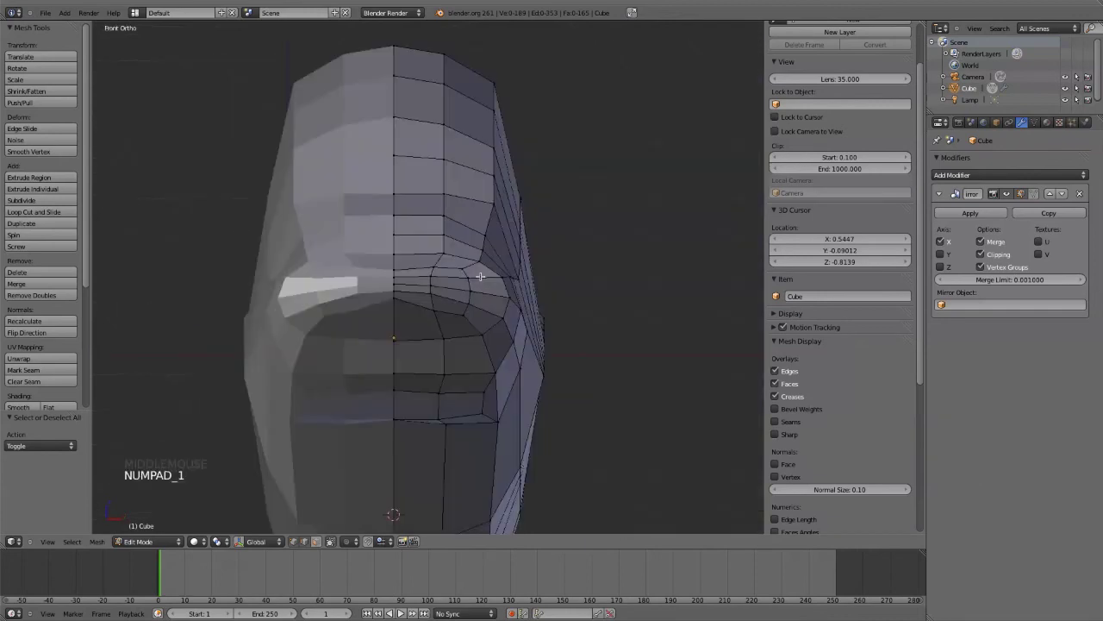
key("KP_3")
scroll(485, 435, "down", 9)
key("z")
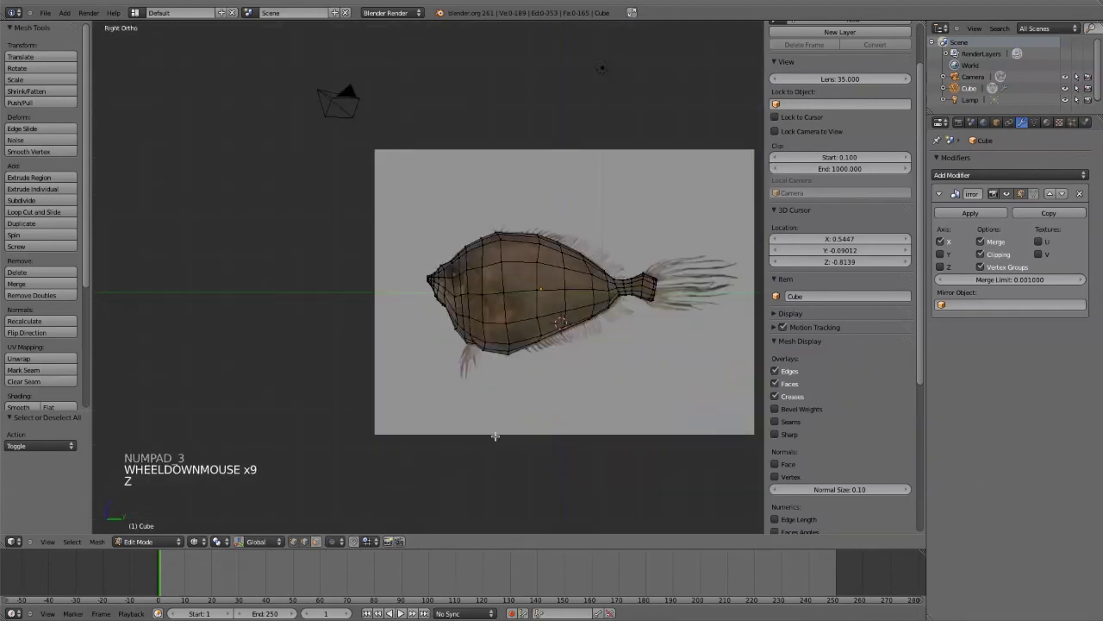
key("z")
middle_click_drag(492, 436, 432, 229)
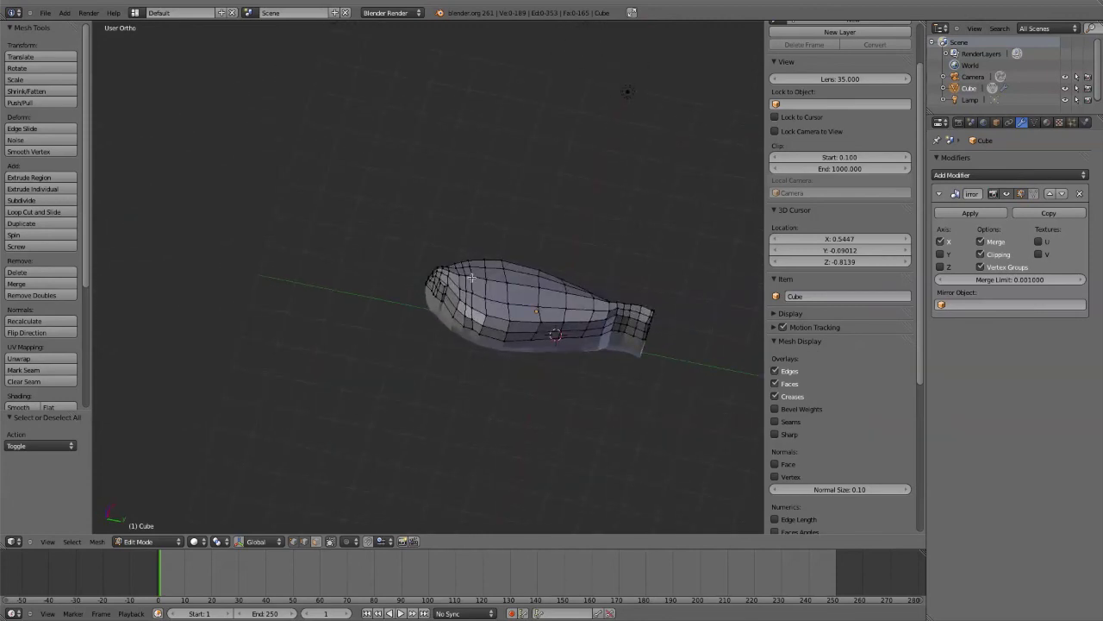